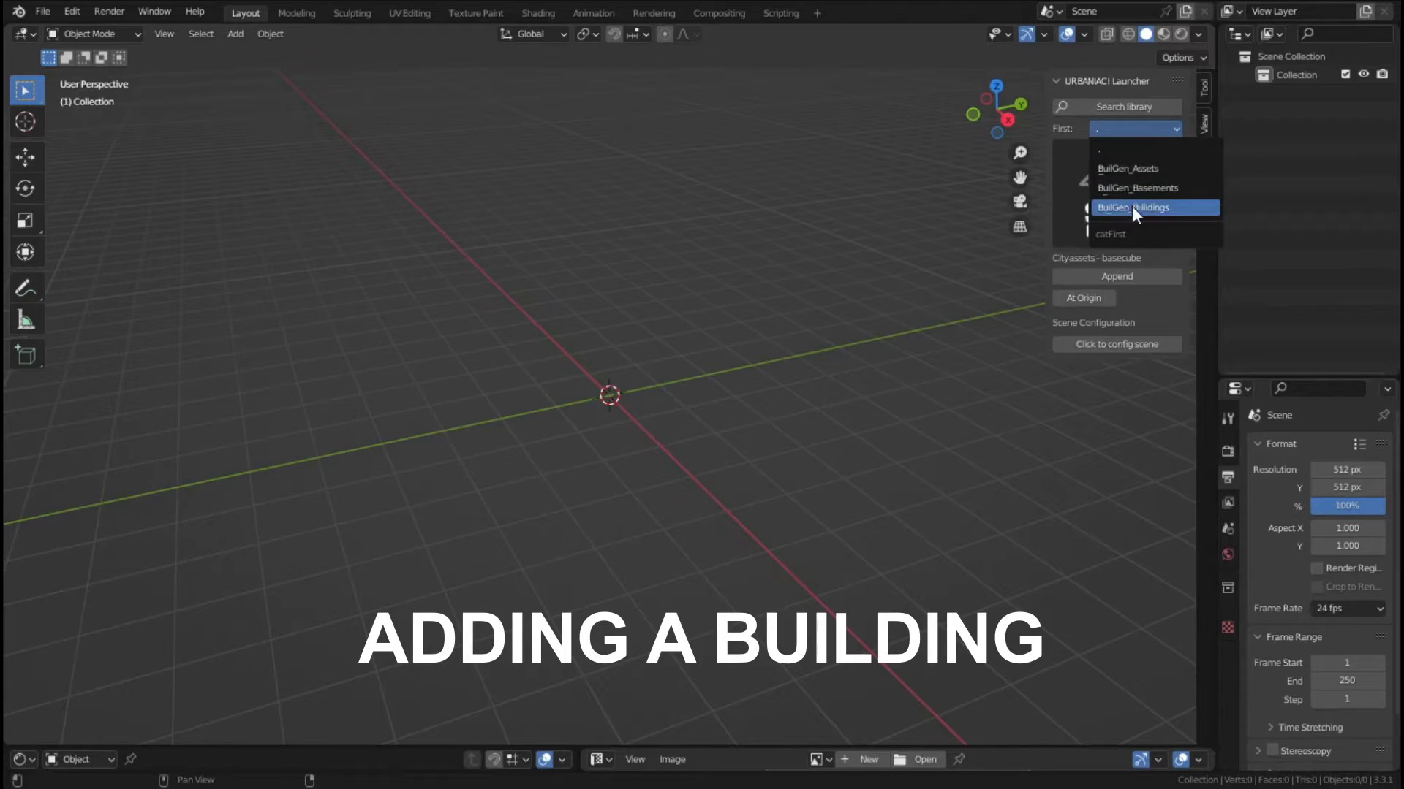
Step: Load the BuilGen_Buildings library, pick Buildgen04, and set placement to At Cursor
click(1108, 129)
click(1118, 132)
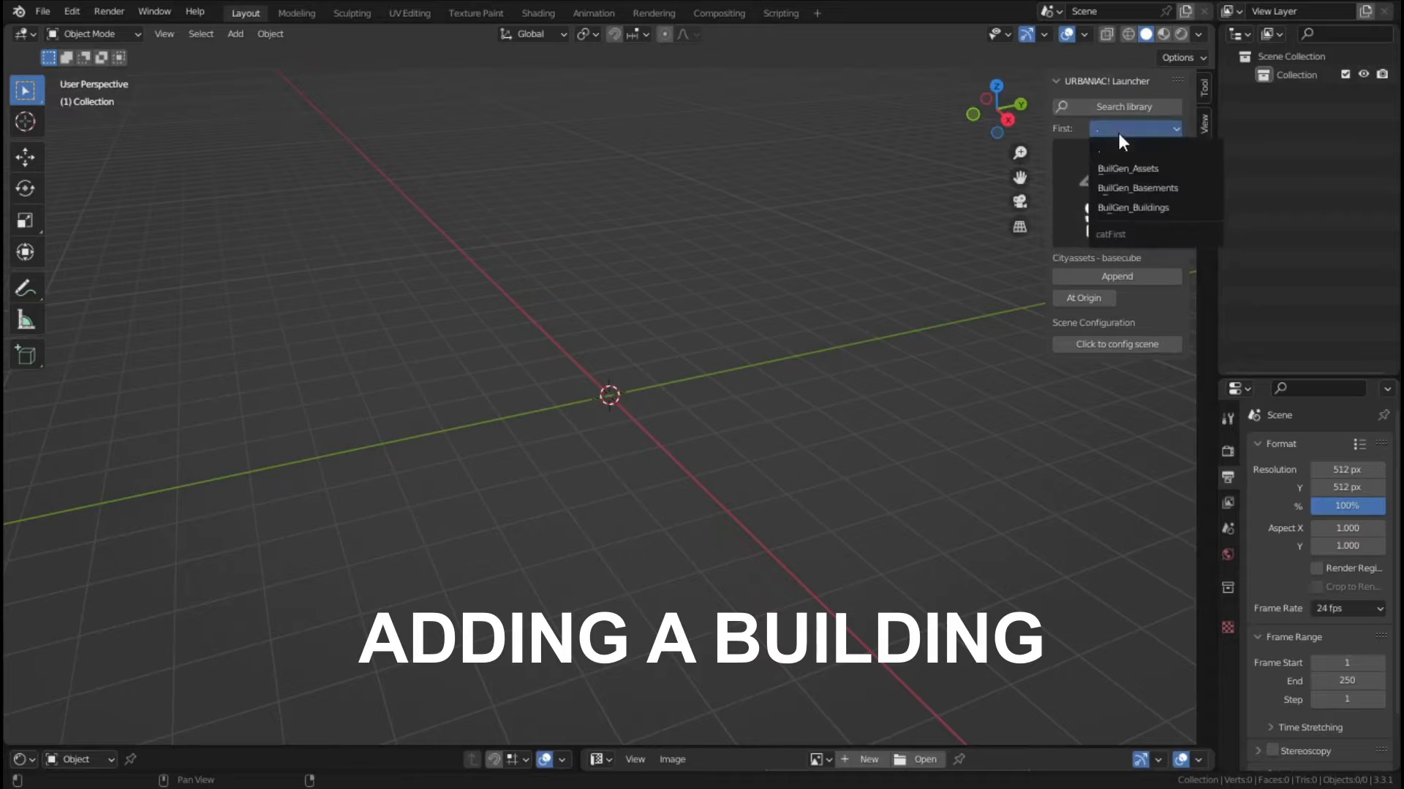
click(1130, 209)
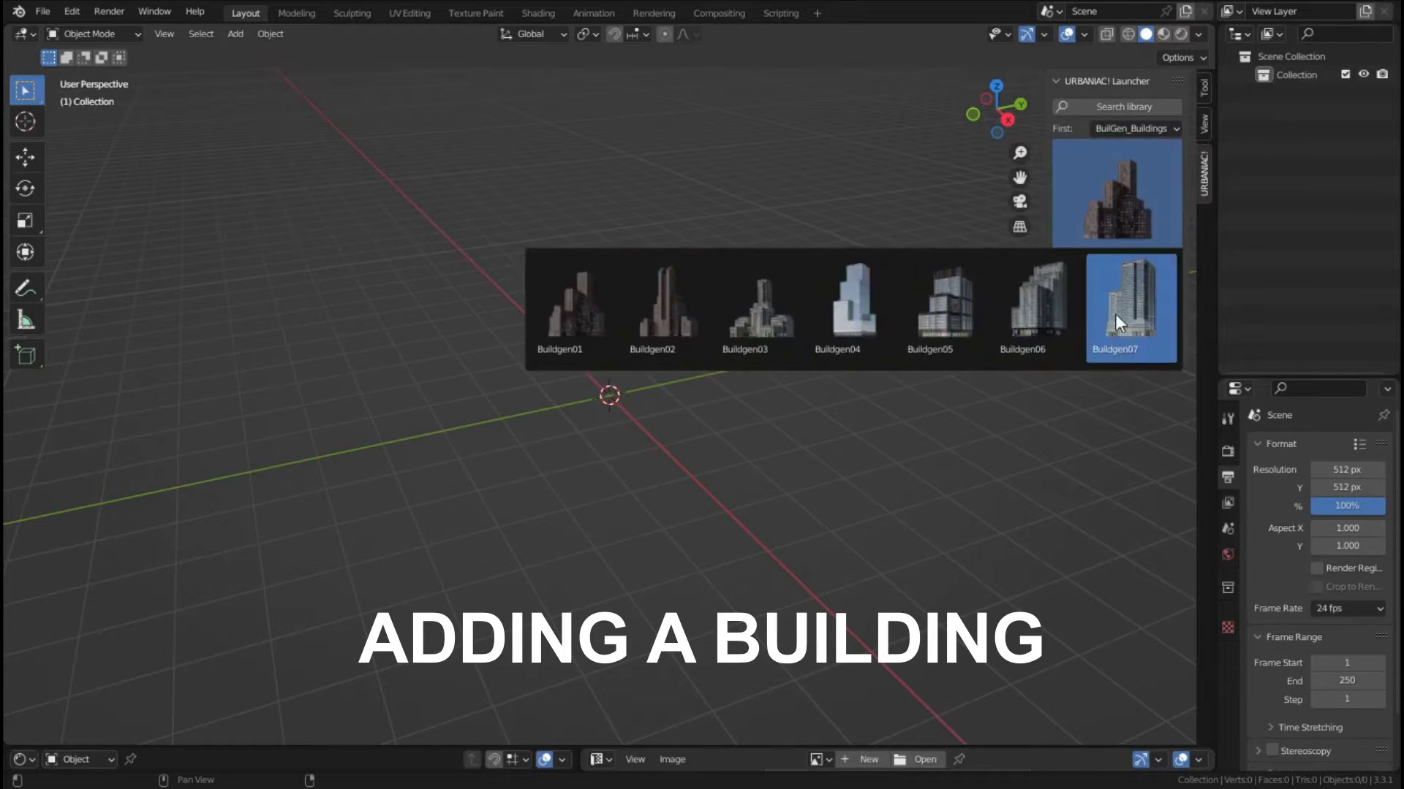
click(861, 315)
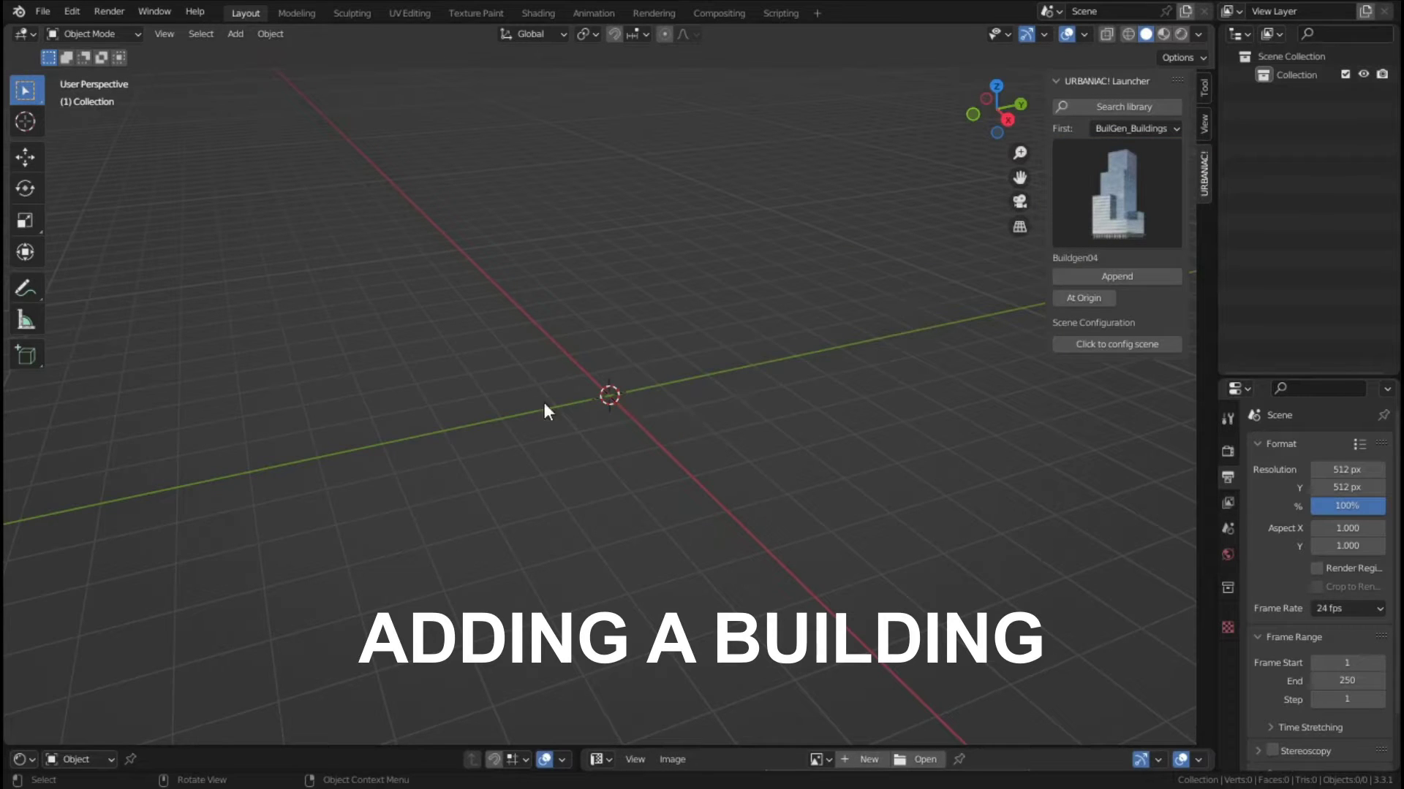
click(1092, 301)
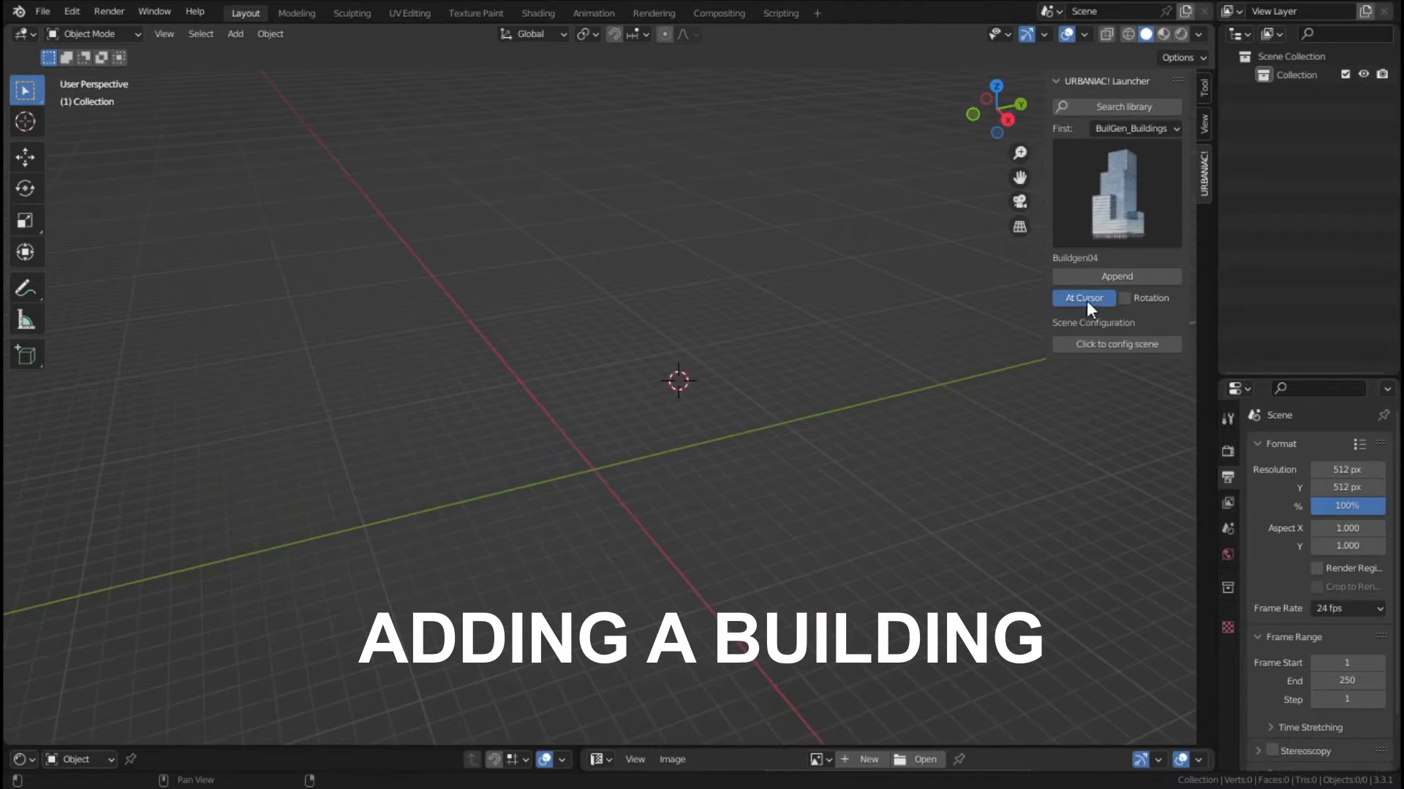
Step: Append Buildgen04 and slide it along the ground to a new spot
click(1114, 277)
scroll(717, 380, down, 5)
middle_drag(669, 385, 817, 417)
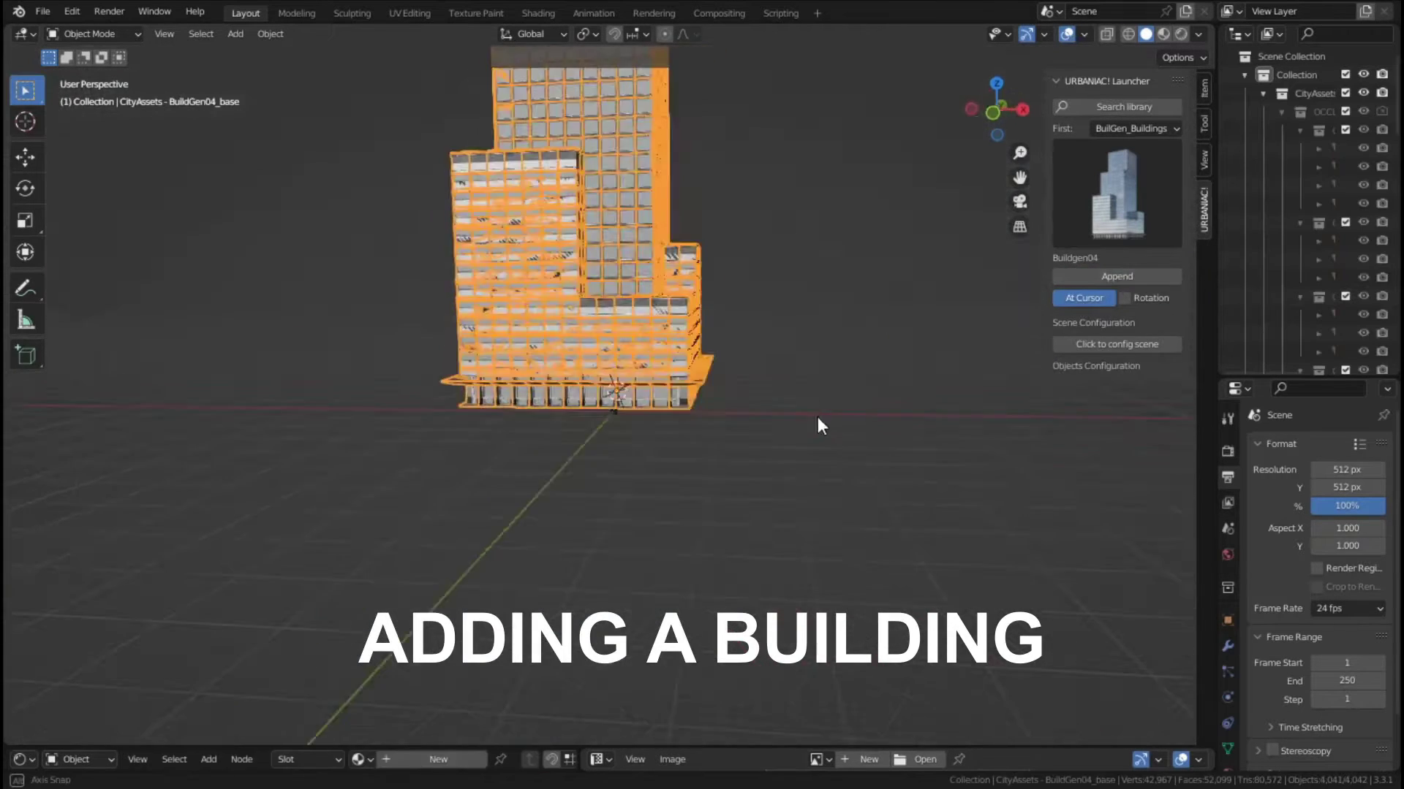
middle_drag(660, 430, 702, 439)
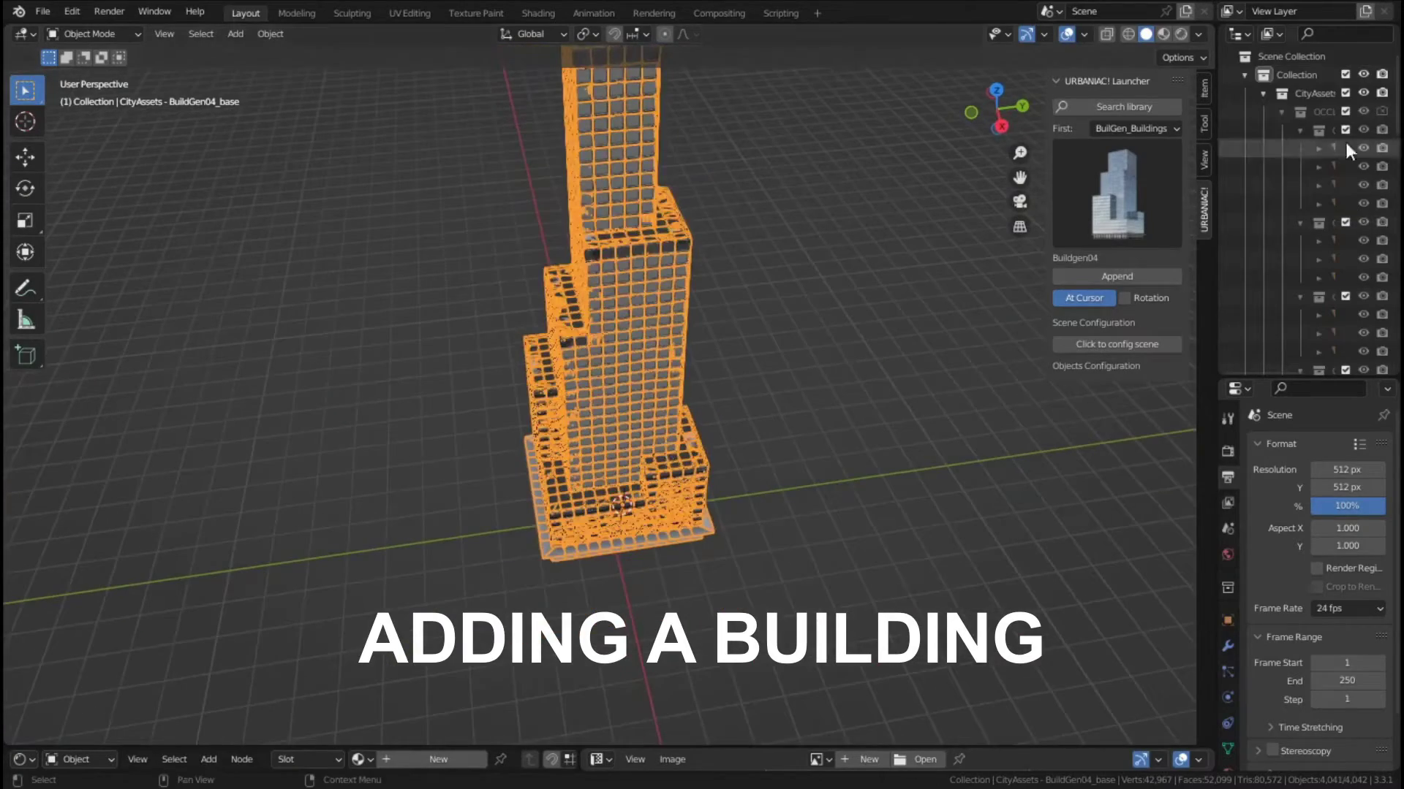
click(1244, 75)
middle_drag(738, 344, 527, 344)
key(g)
key(shift+z)
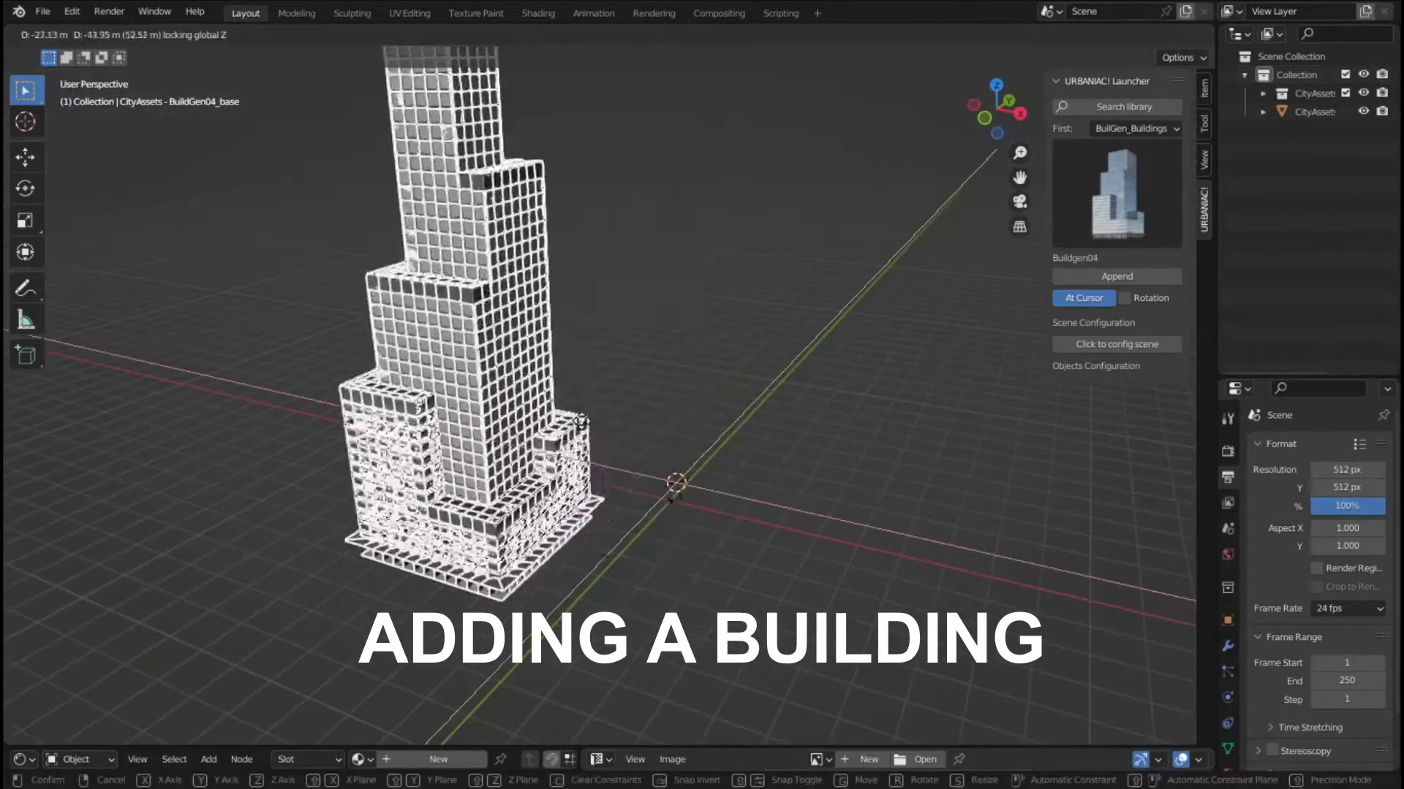
click(770, 397)
mouse_move(770, 397)
middle_down()
mouse_move(704, 450)
mouse_move(661, 418)
mouse_move(778, 395)
mouse_move(752, 419)
middle_up()
Step: Switch the viewport to Rendered shading and add the scene's light and weather controls
key(alt+a)
key(z)
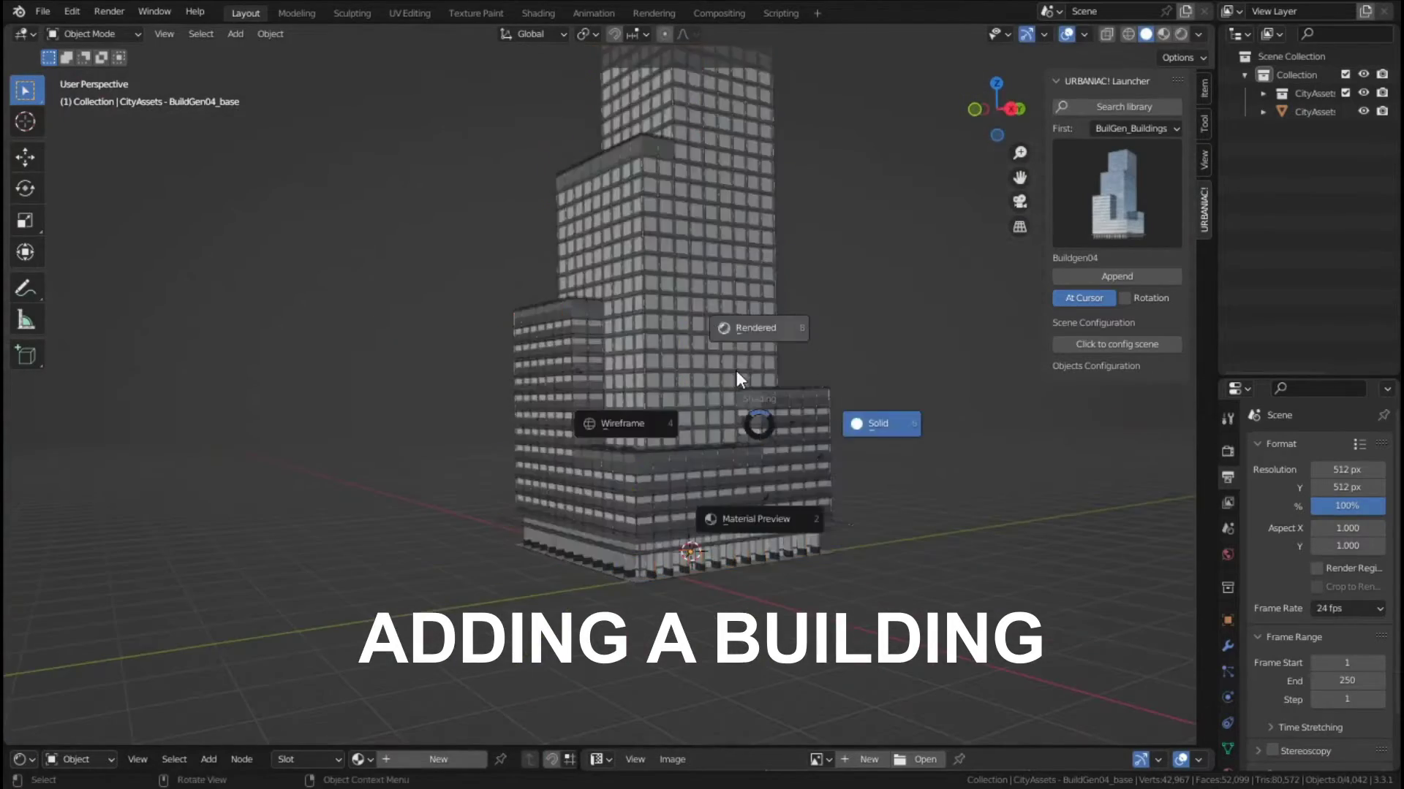
click(739, 366)
mouse_move(893, 294)
middle_down()
mouse_move(802, 442)
mouse_move(653, 338)
mouse_move(690, 445)
middle_up()
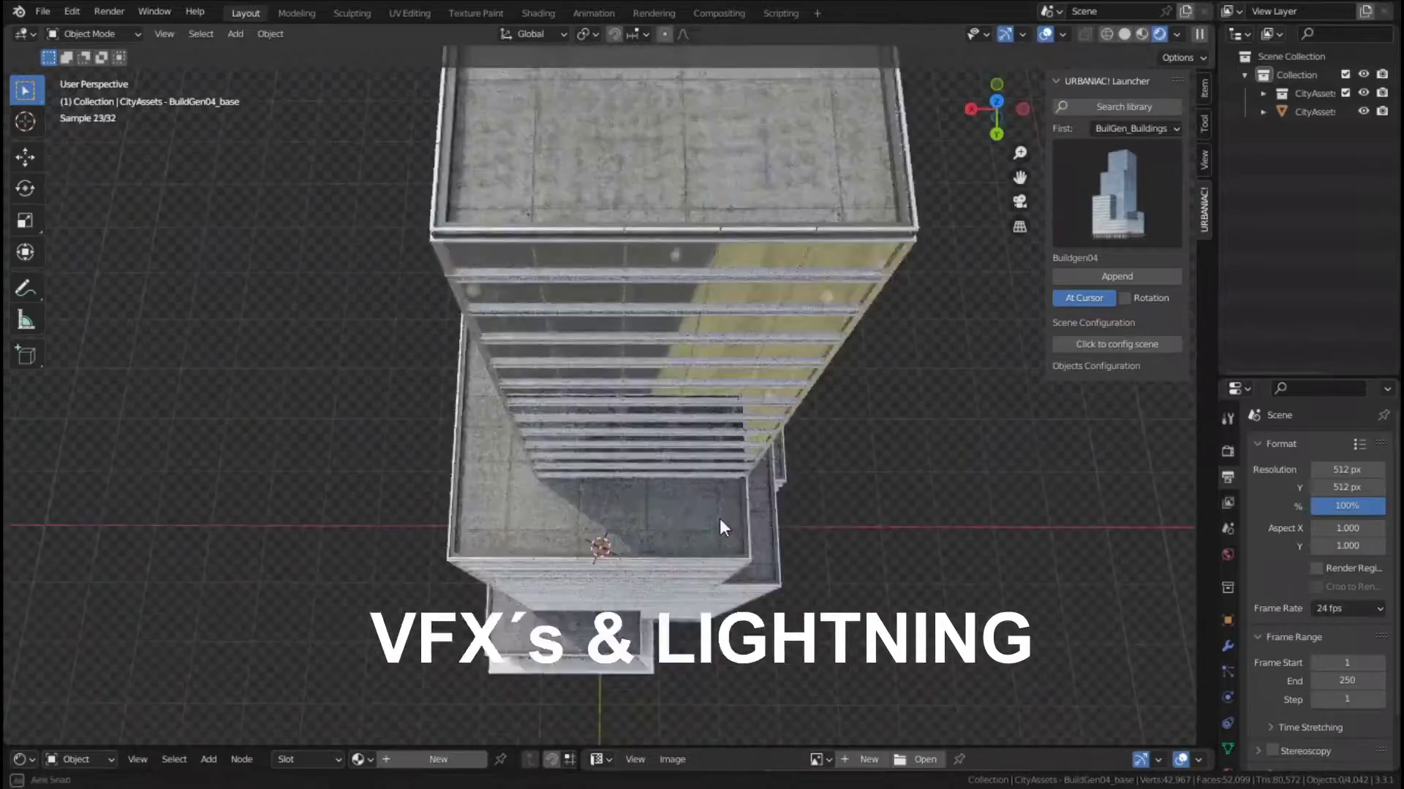
middle_drag(720, 519, 690, 310)
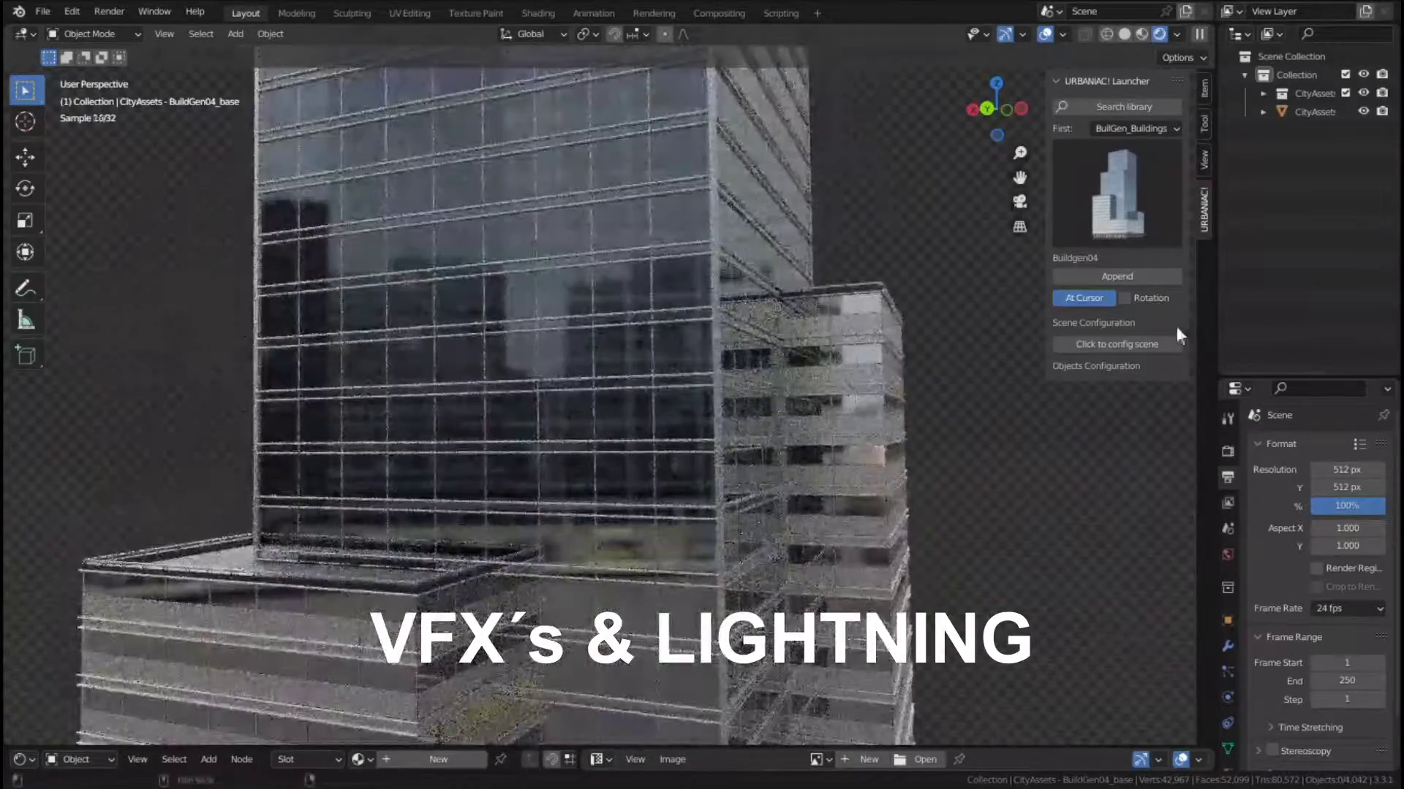
click(1166, 343)
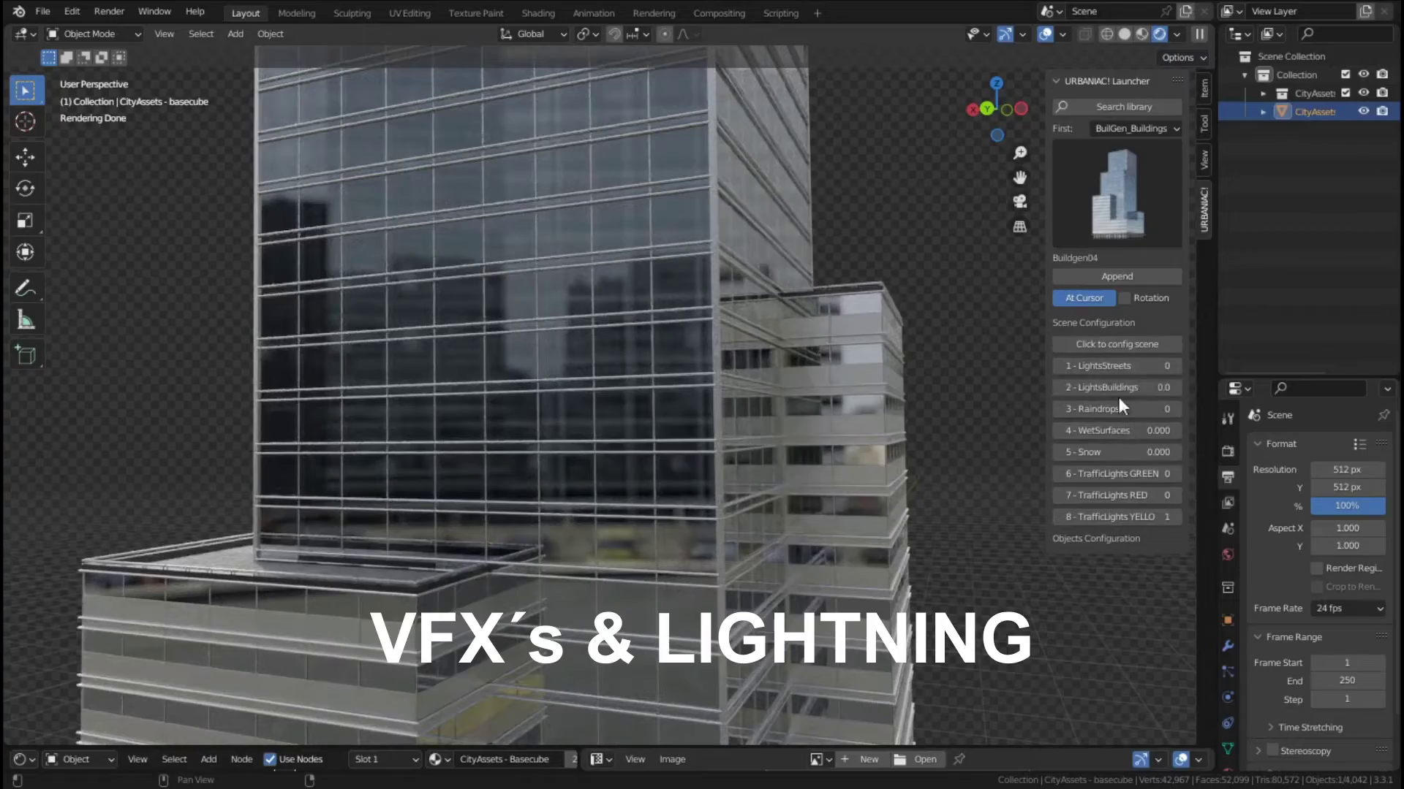
Step: Set LightsBuildings to 0.3 and dim the viewport lighting strength
middle_drag(713, 429, 774, 388)
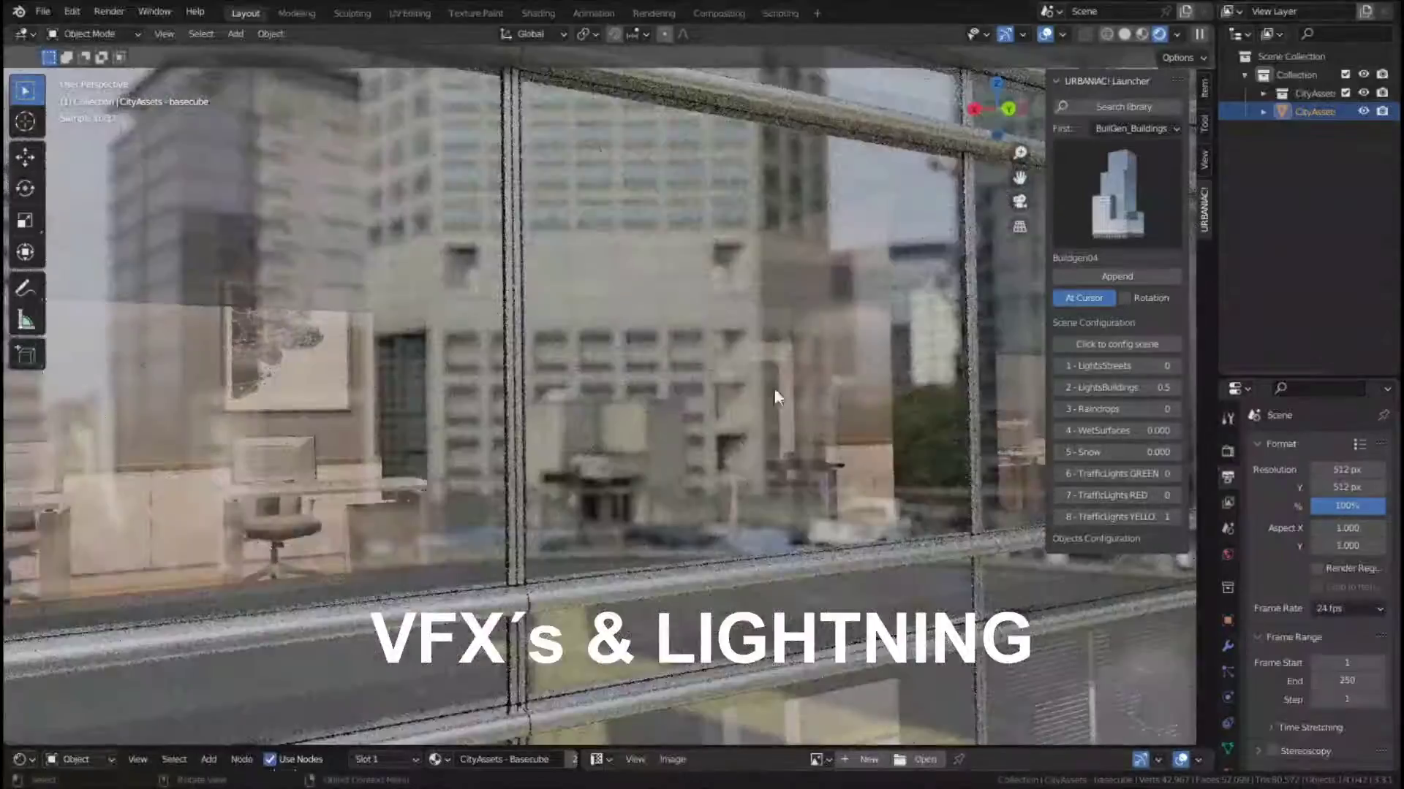
click(1176, 35)
drag(1162, 246, 1111, 245)
middle_drag(736, 516, 1023, 453)
scroll(852, 569, down, 6)
drag(1128, 393, 1128, 393)
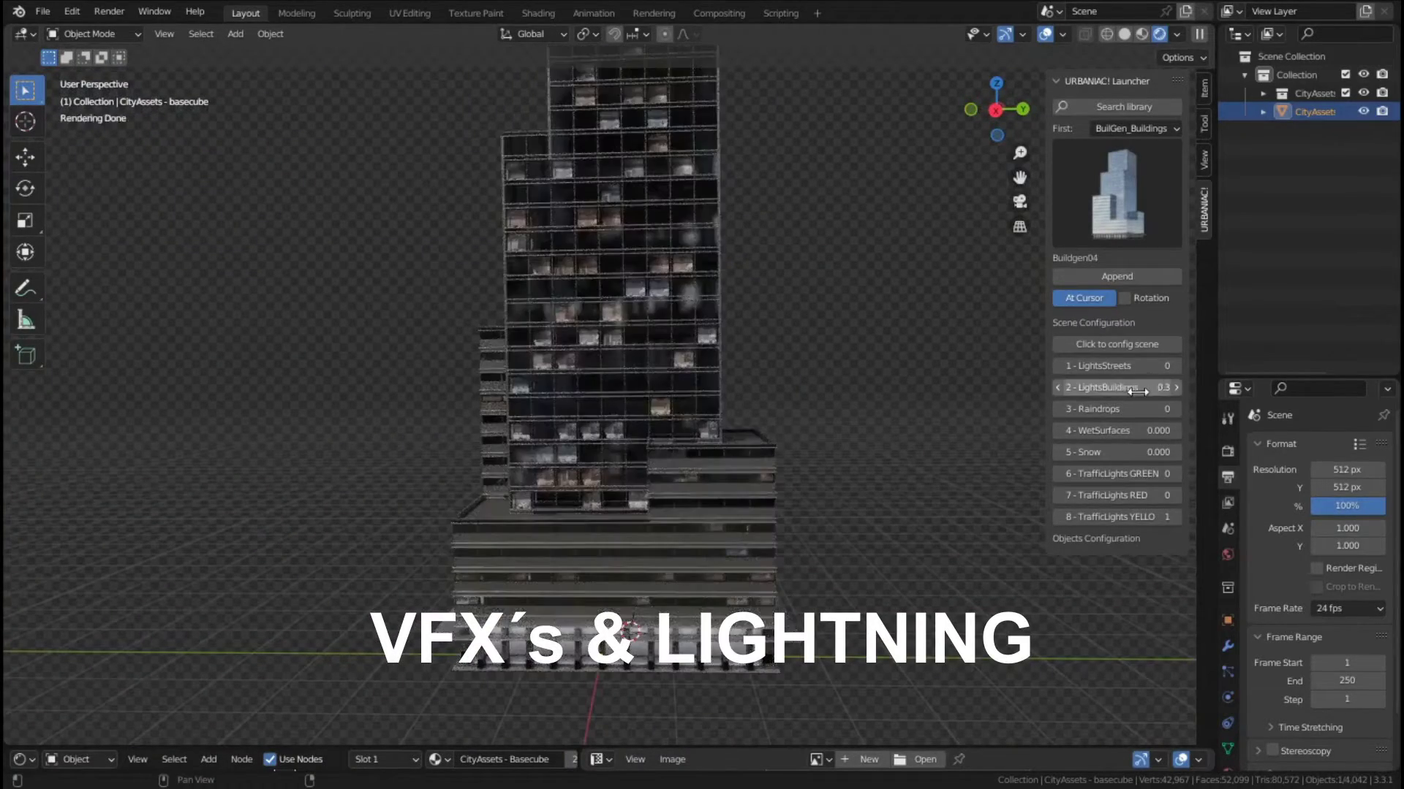
Step: Turn Raindrops on at 1, and leave WetSurfaces and Snow at 0
click(1175, 410)
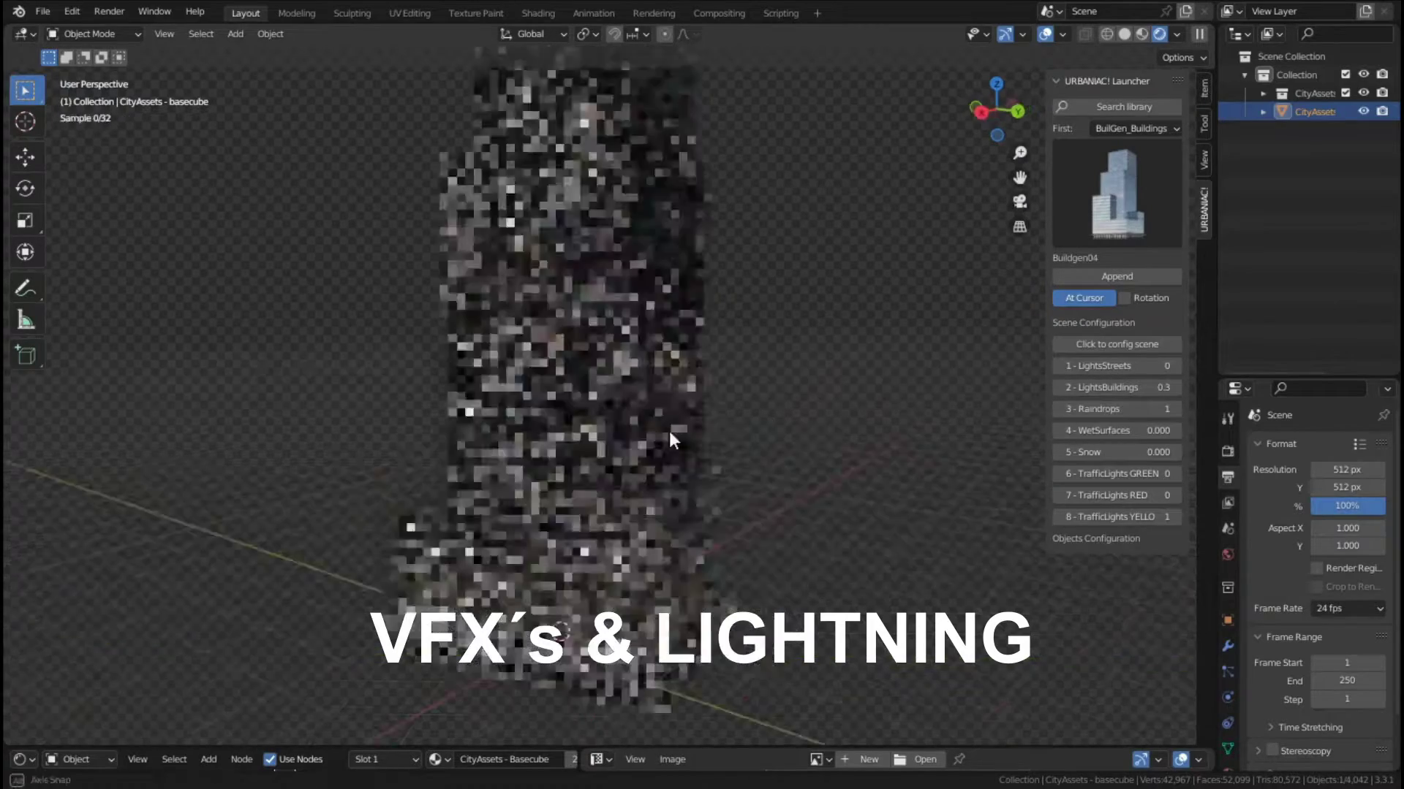
scroll(647, 431, up, 8)
scroll(723, 398, up, 5)
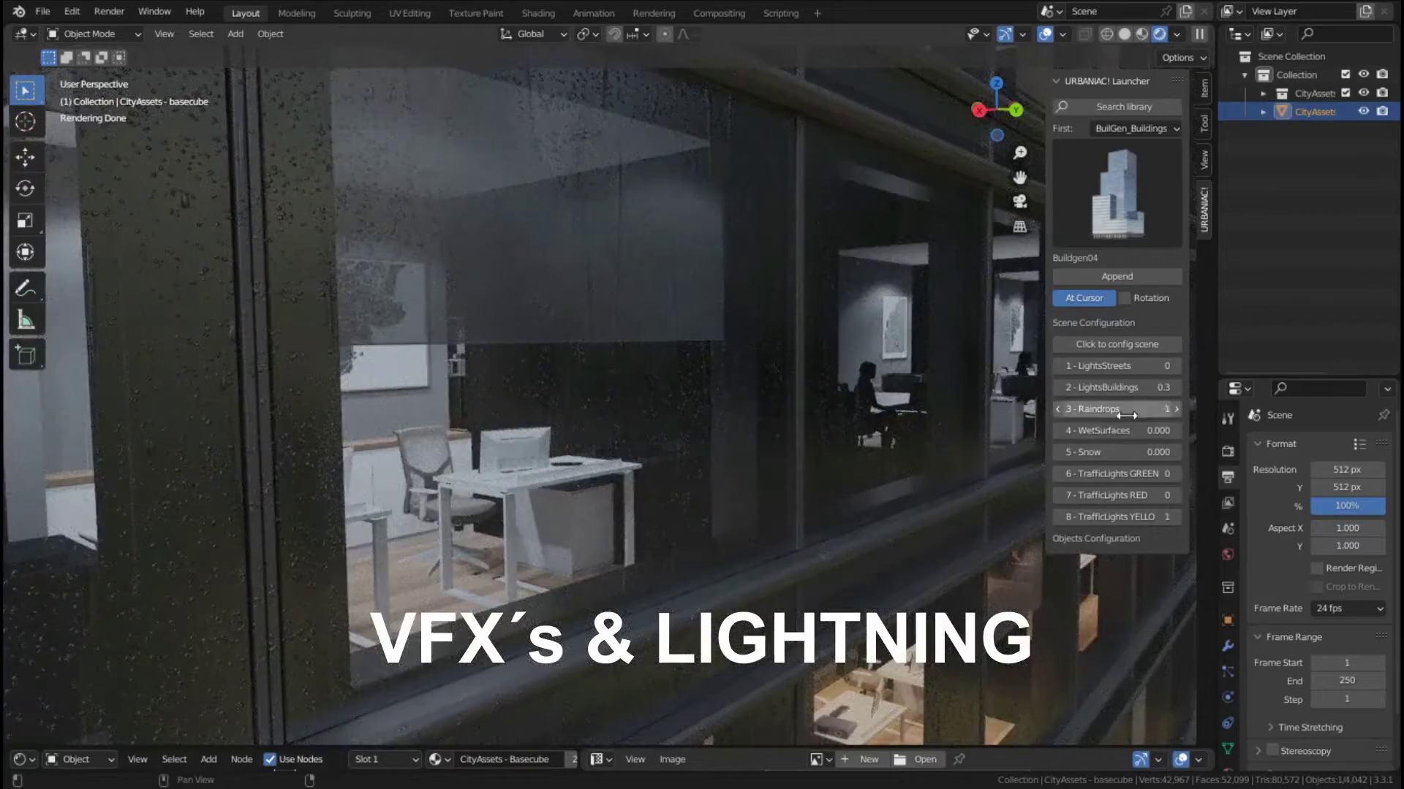
drag(1119, 430, 1228, 431)
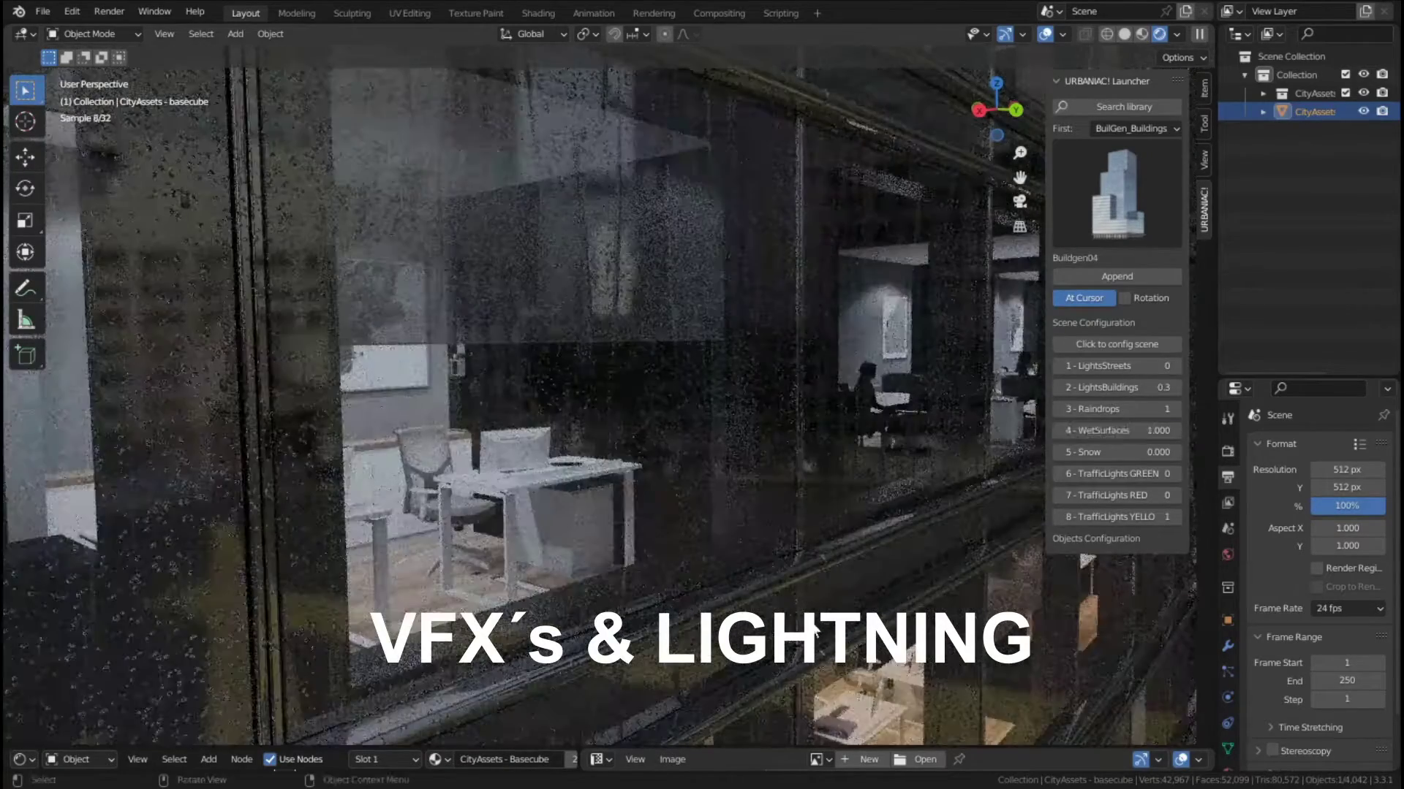
scroll(769, 541, down, 8)
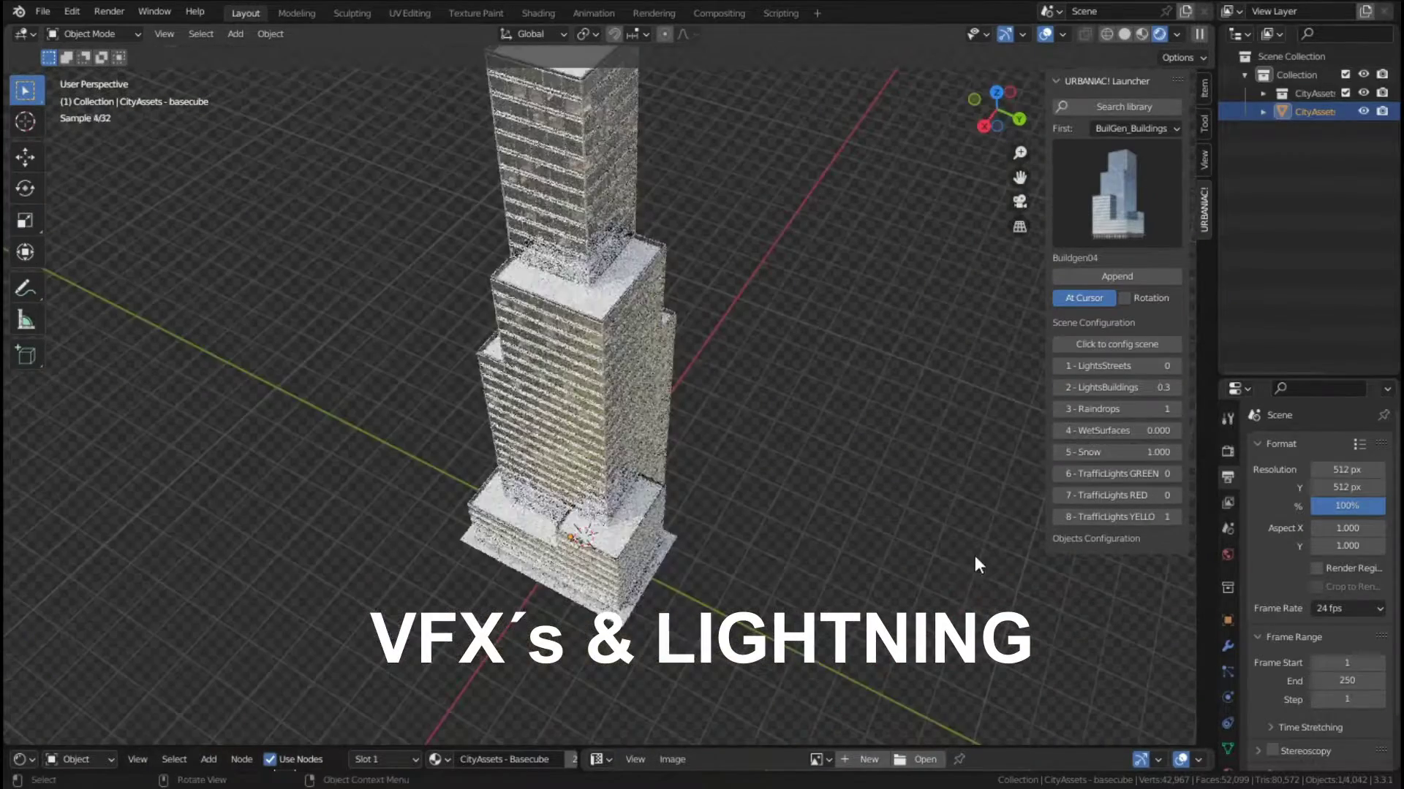
key(Return)
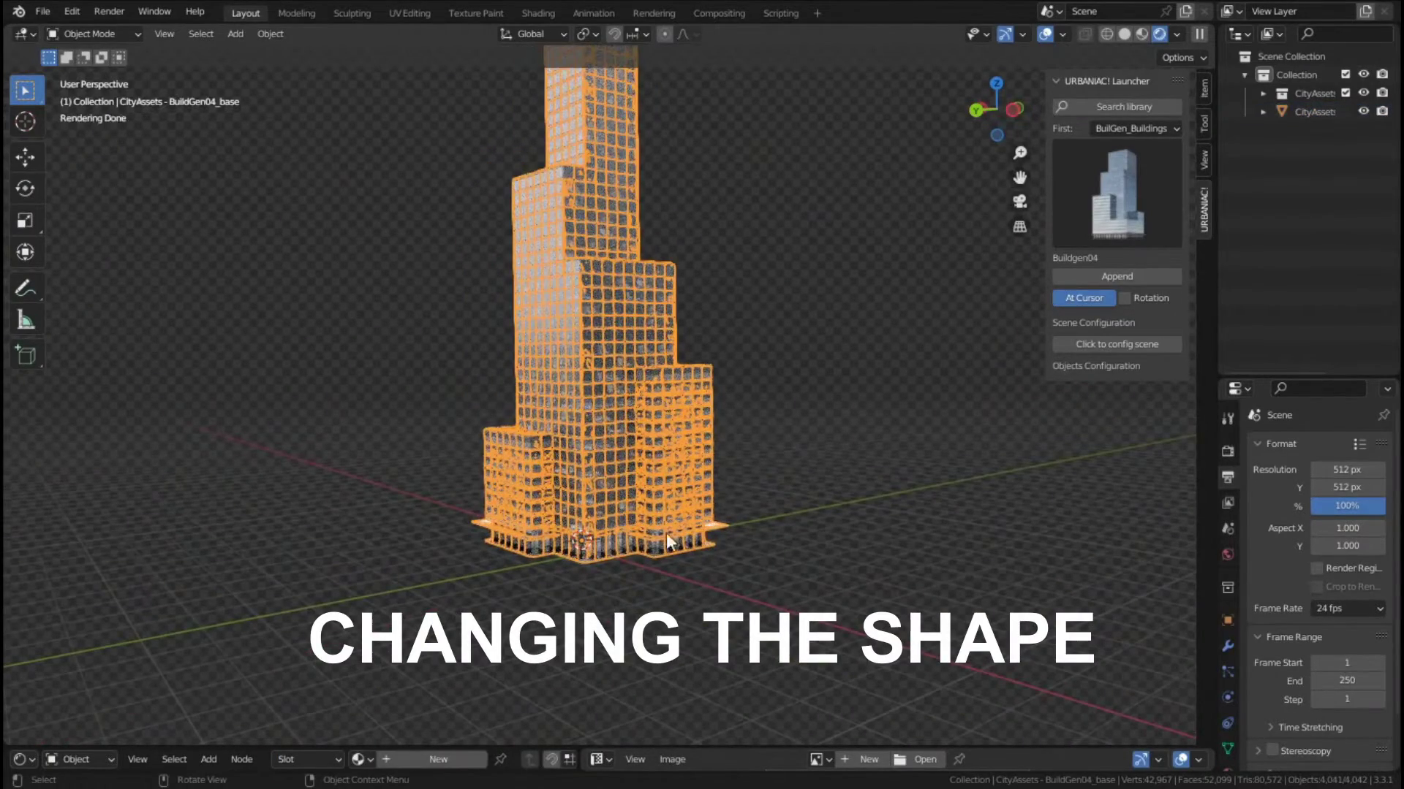
Step: In Edit Mode with face selection, select a row of faces on the lower block
key(Tab)
mouse_move(642, 417)
middle_down()
mouse_move(795, 492)
mouse_move(643, 120)
mouse_move(742, 510)
mouse_move(658, 439)
middle_up()
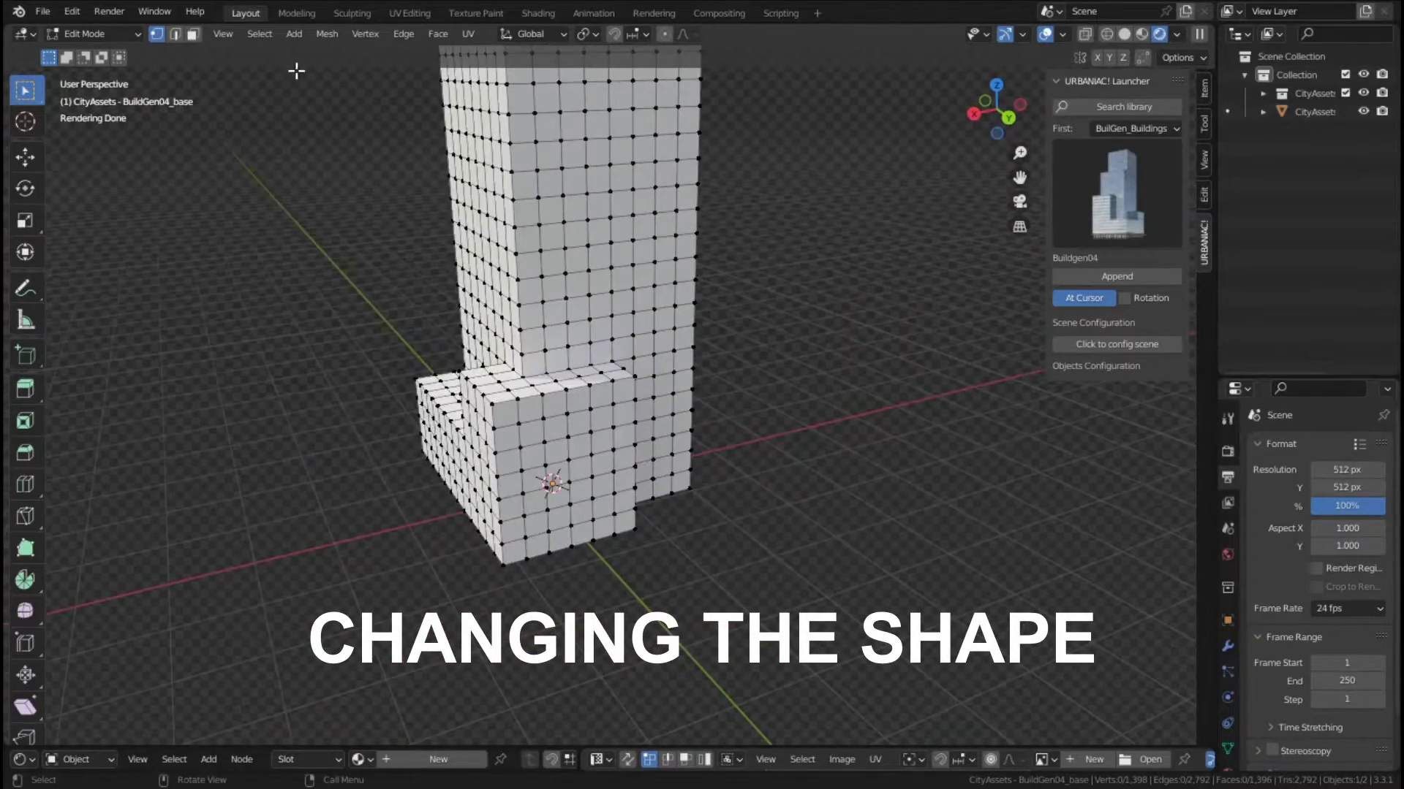
key(3)
click(623, 390)
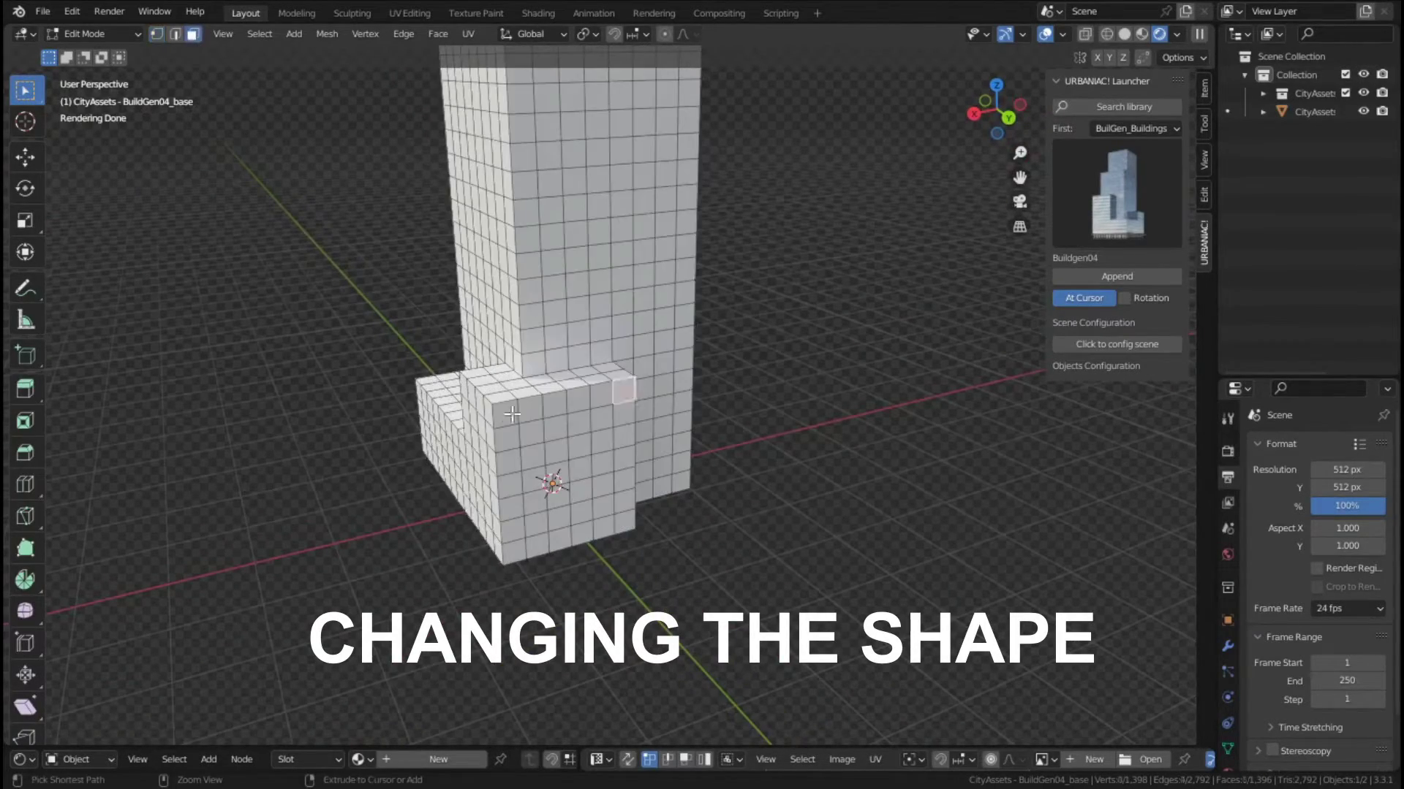
ctrl+click(505, 413)
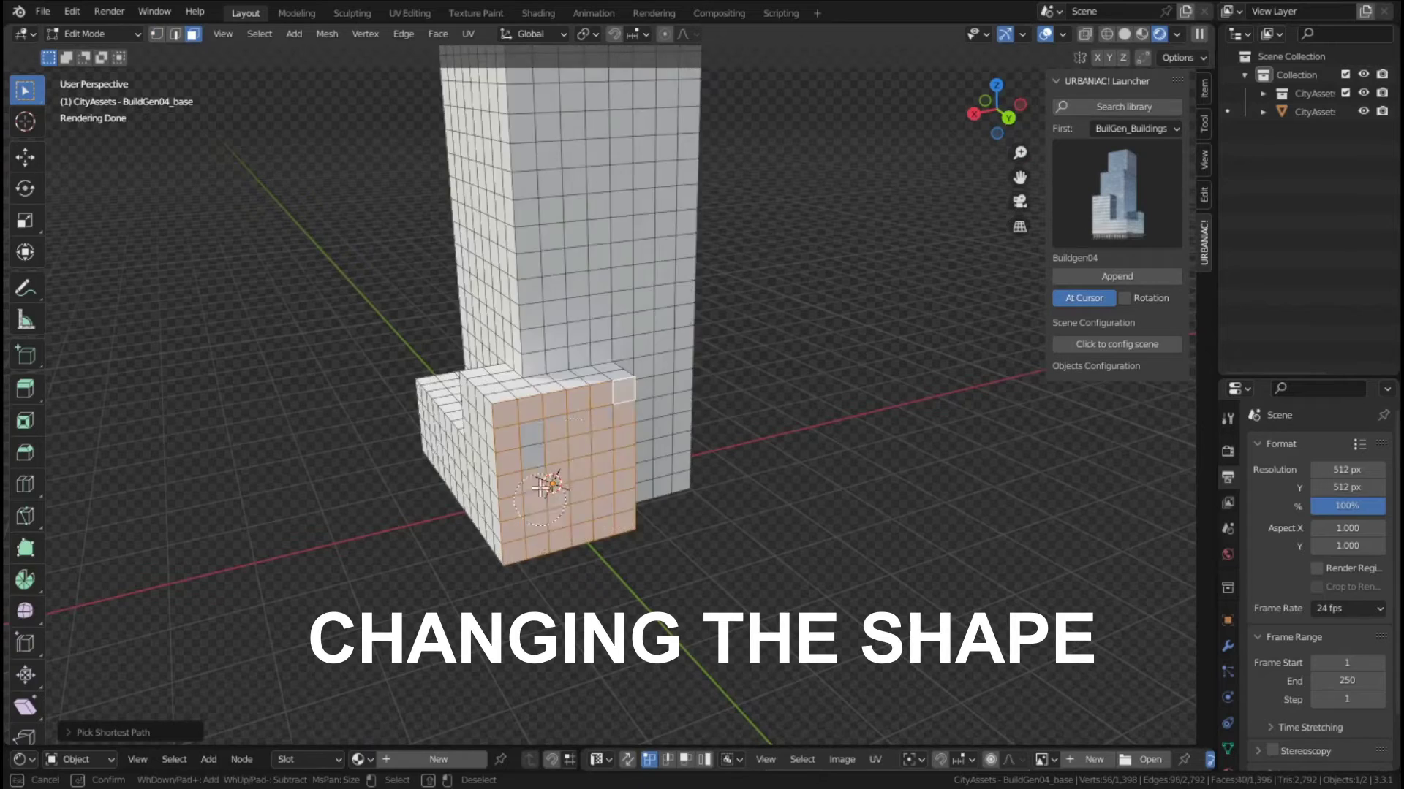
key(Escape)
middle_drag(574, 449, 678, 495)
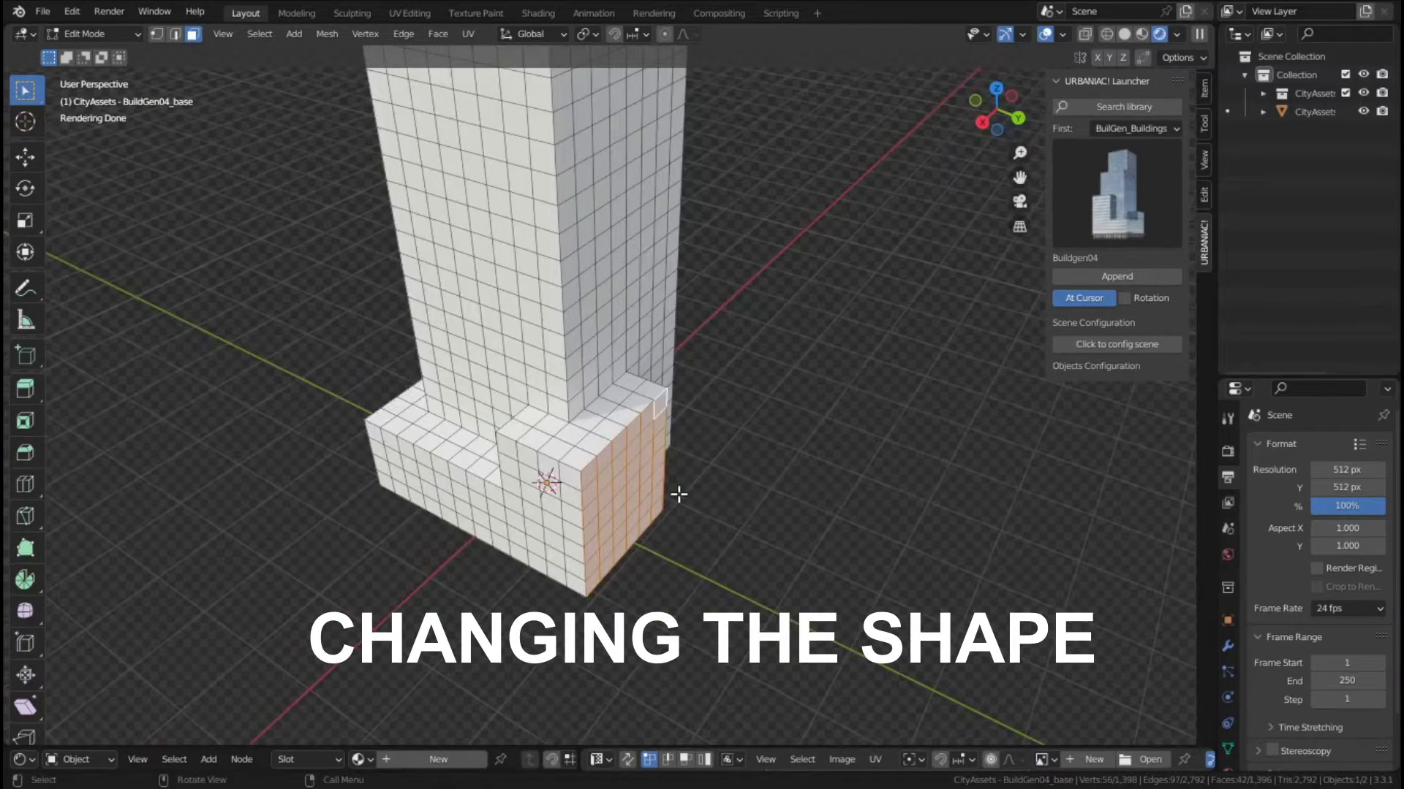
Step: Turn on snapping with grid scale 3 and extrude the faces 3 m to lengthen the wing
click(613, 34)
click(1062, 35)
click(1010, 138)
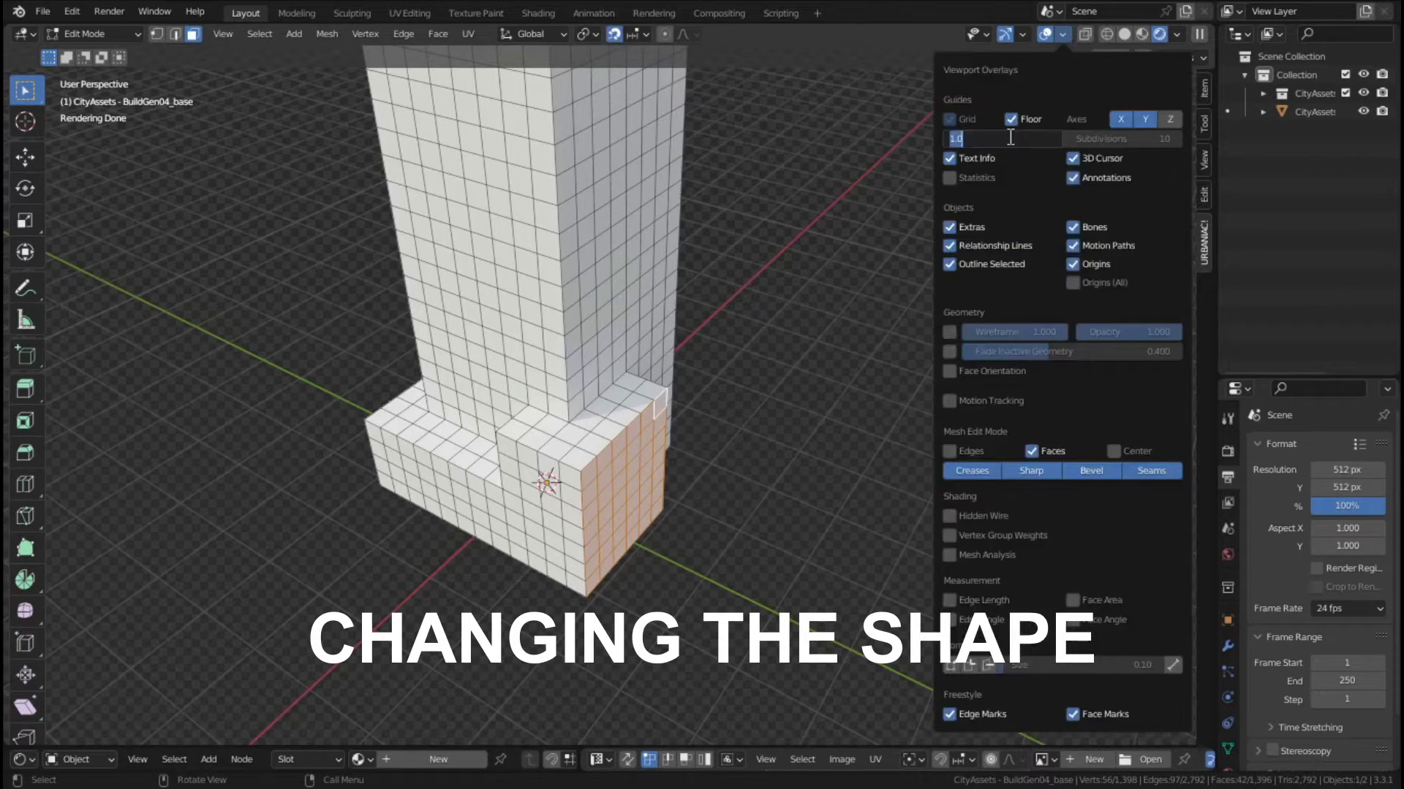
text(3)
key(Return)
middle_drag(731, 366, 718, 486)
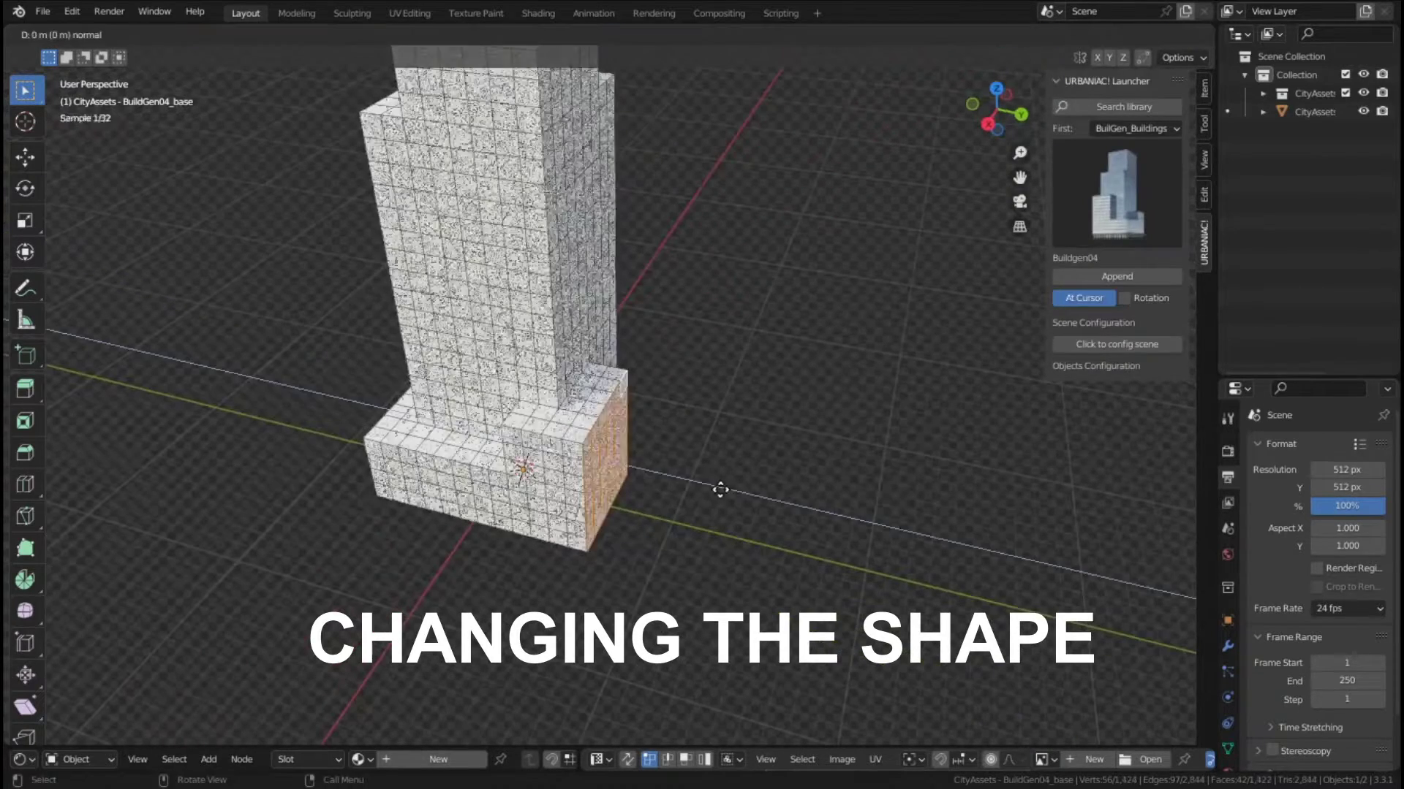
key(e)
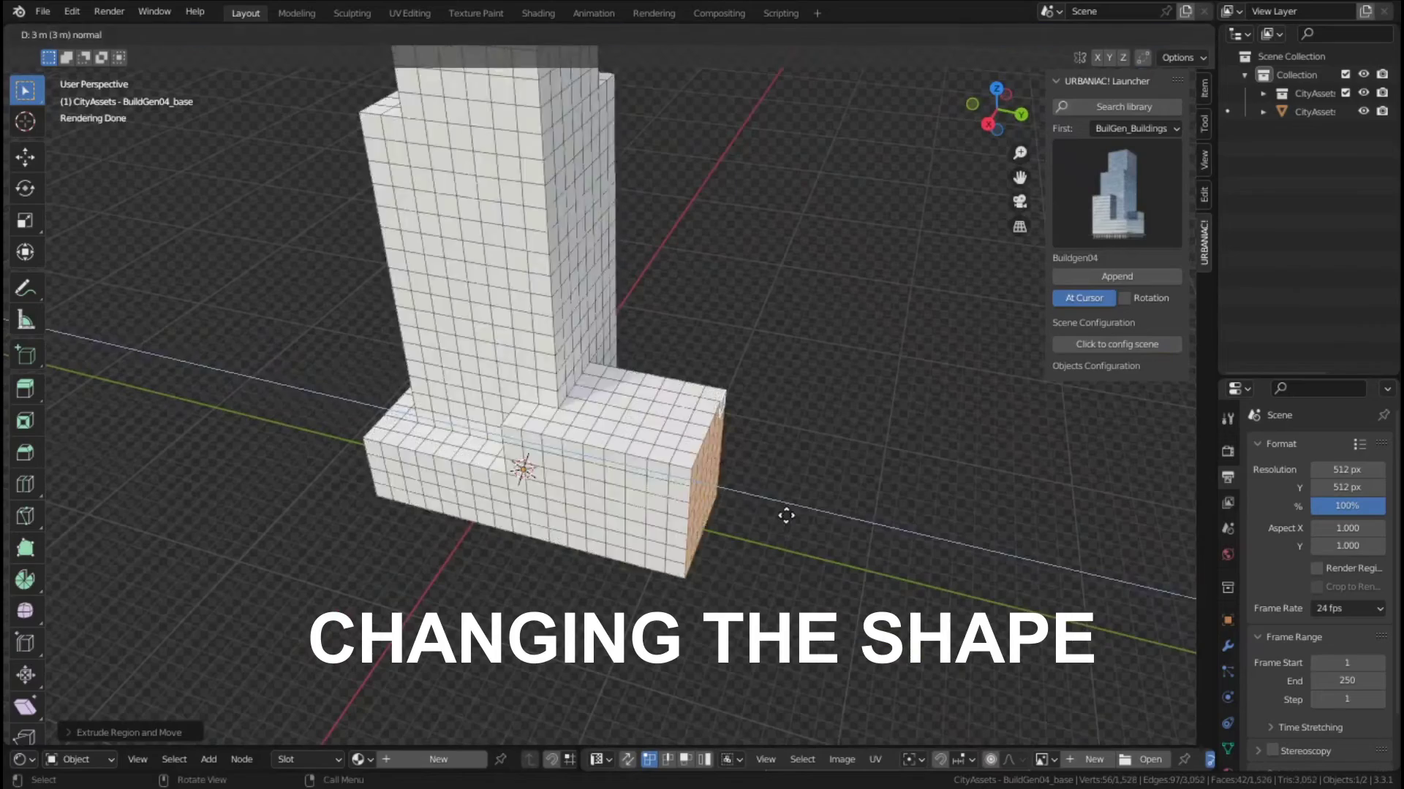
click(802, 521)
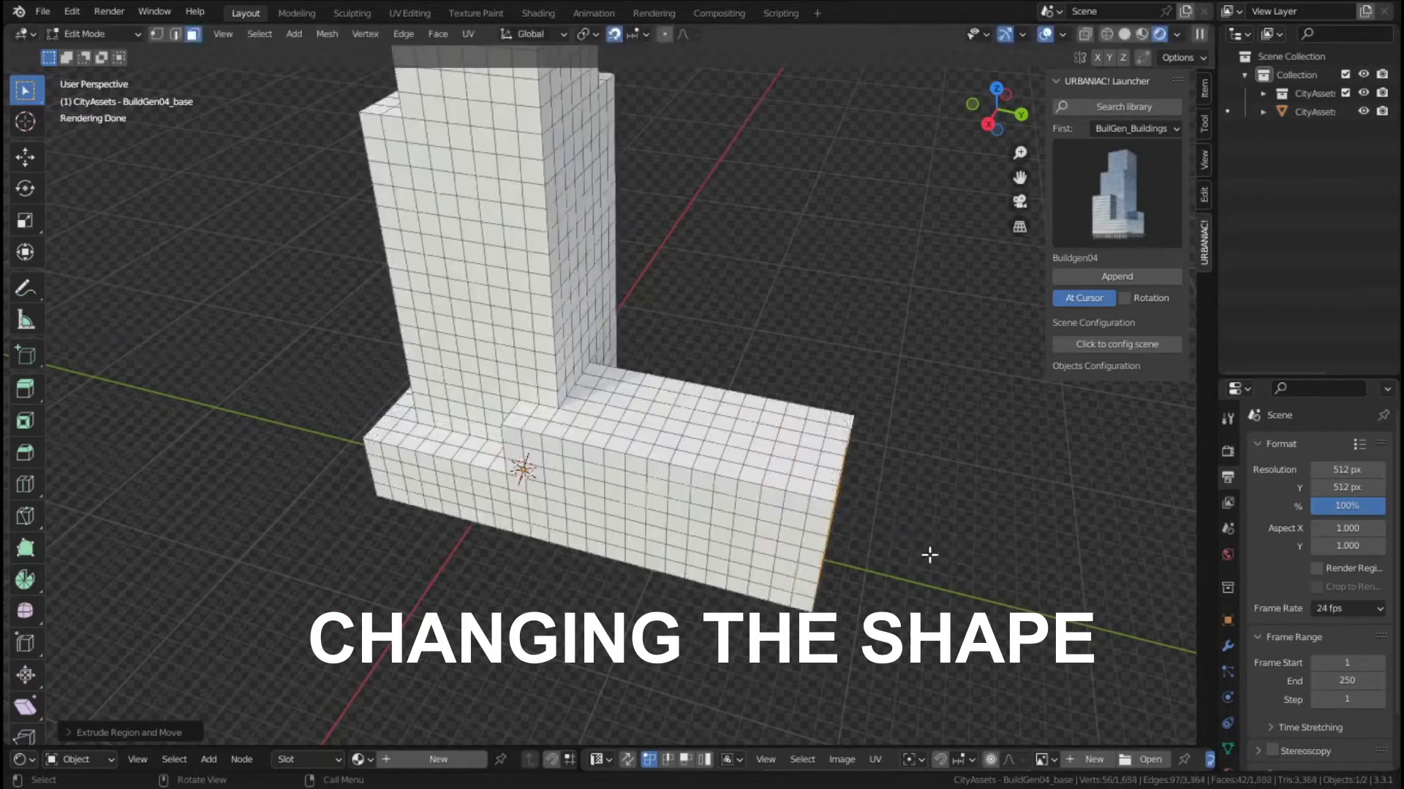
key(Return)
middle_drag(1050, 583, 833, 527)
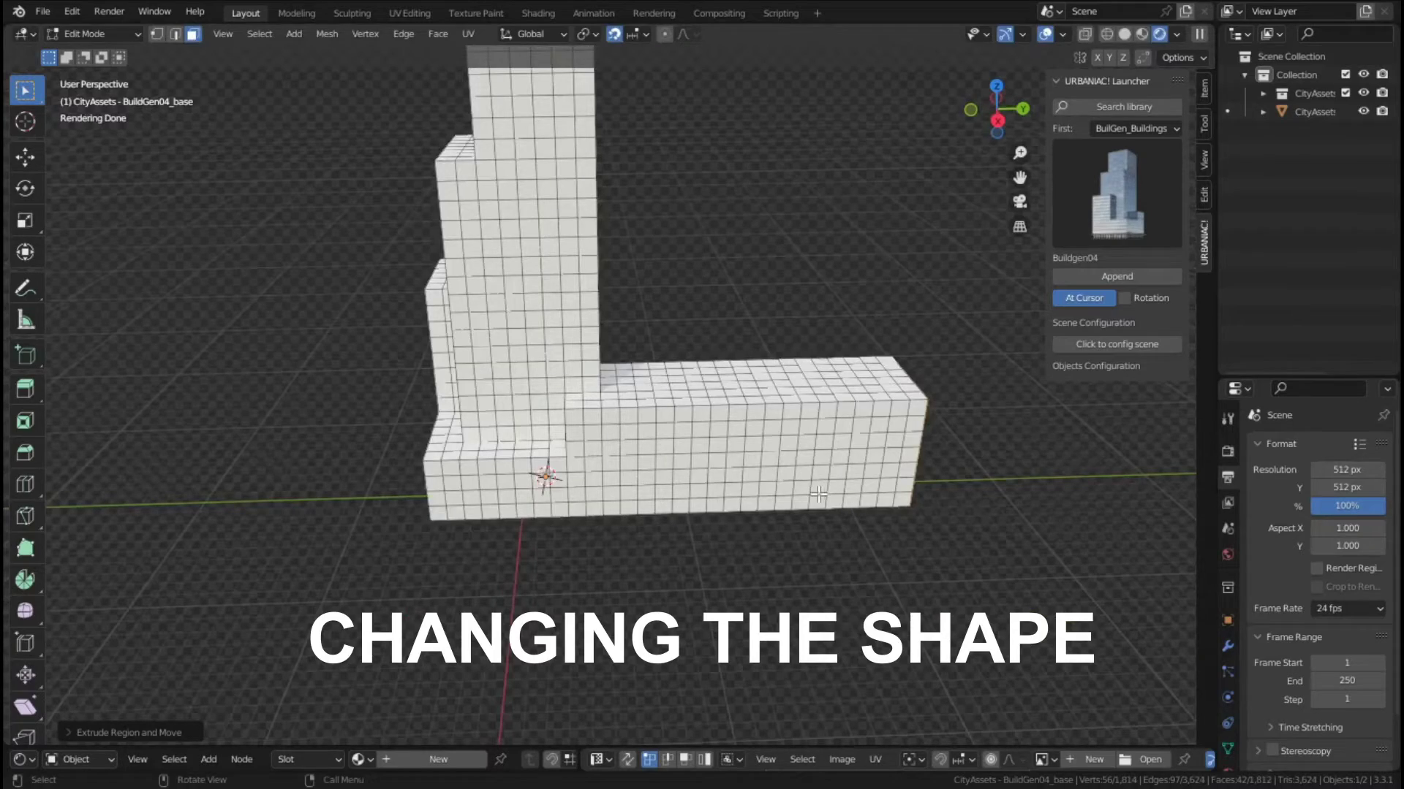
Step: Return to Object Mode and inspect the generated stepped building in solid shading
key(a)
key(Tab)
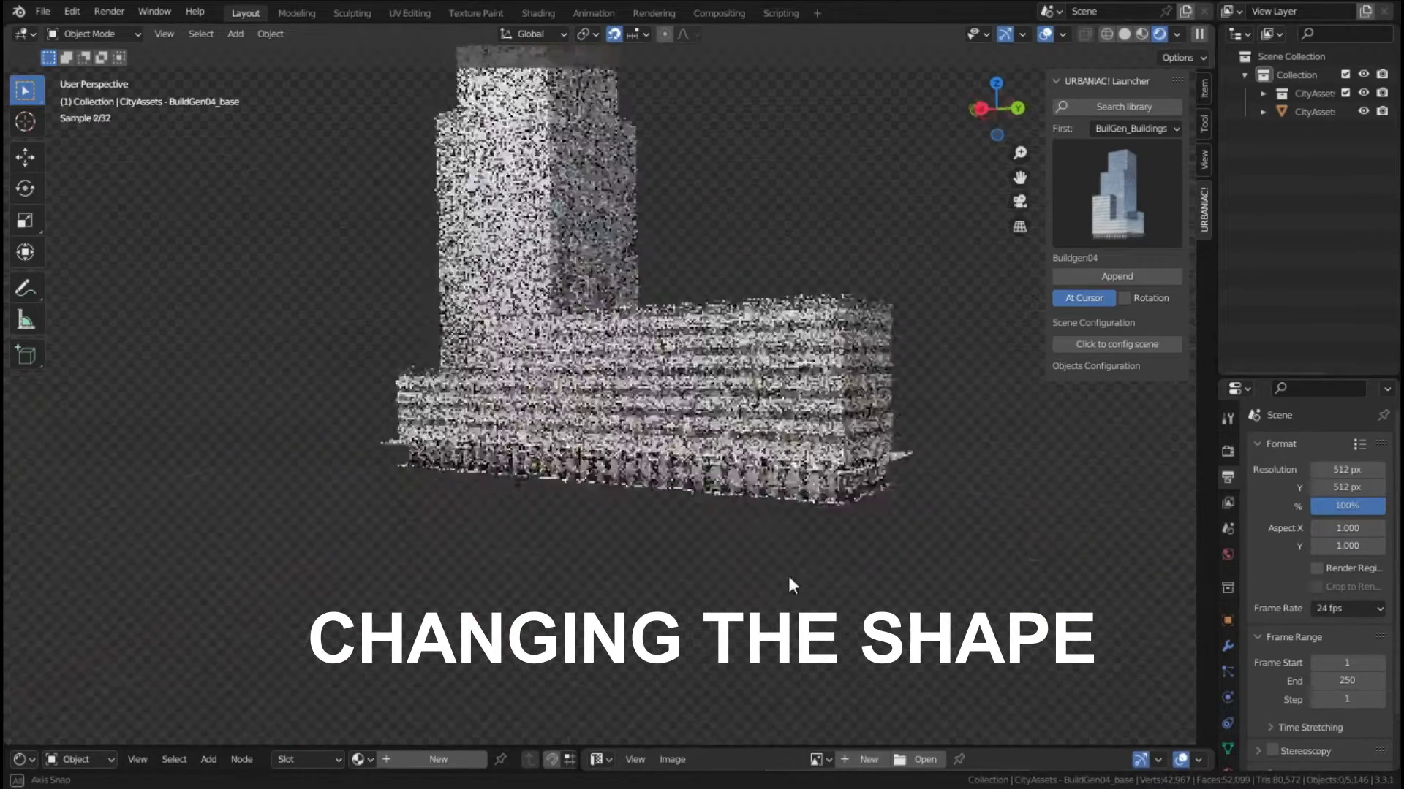
middle_drag(728, 648, 647, 648)
key(6)
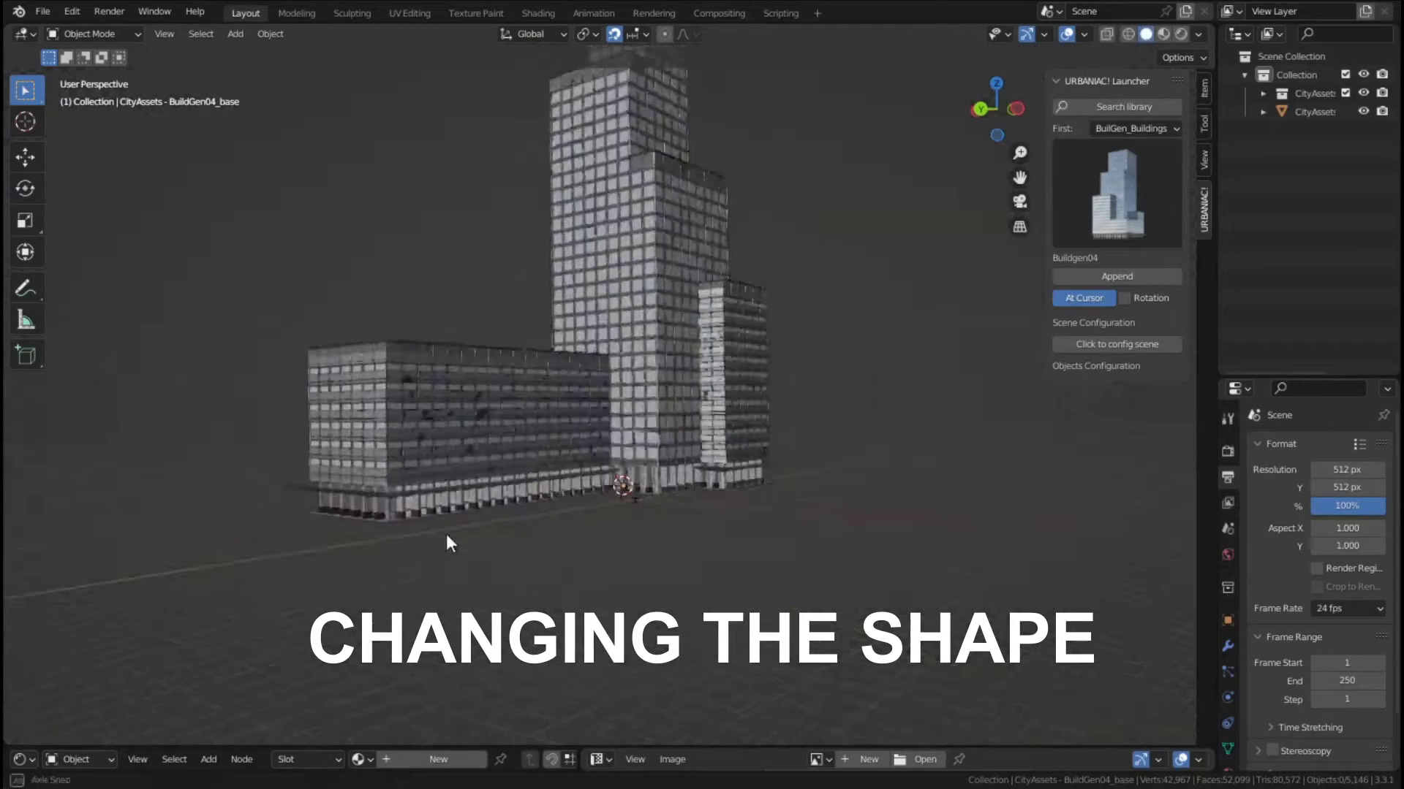
mouse_move(446, 534)
middle_down()
mouse_move(650, 493)
mouse_move(801, 565)
middle_up()
key(a)
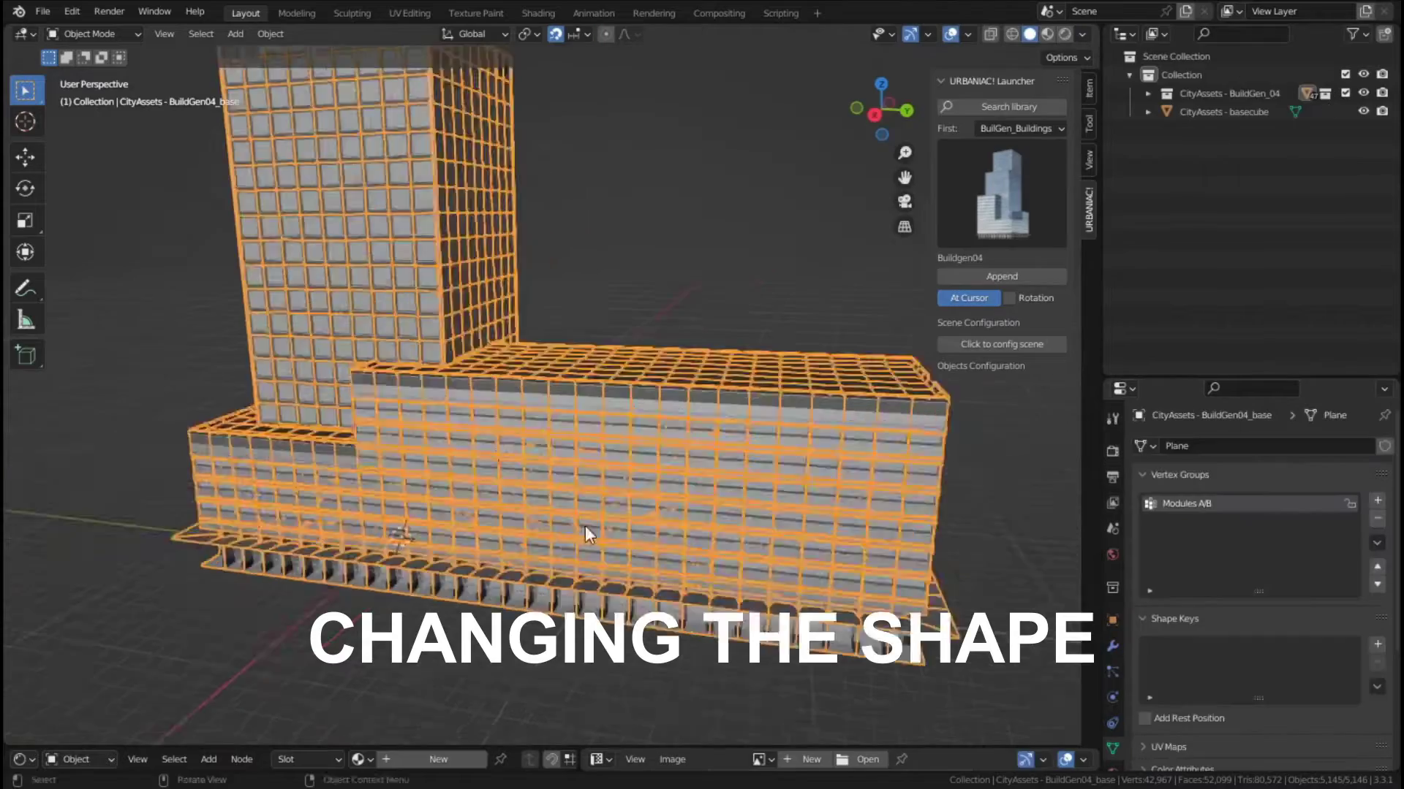
middle_drag(585, 524, 635, 602)
Step: Select the long wing's end column of vertices in wireframe view, then exit Edit Mode
key(Tab)
click(690, 571)
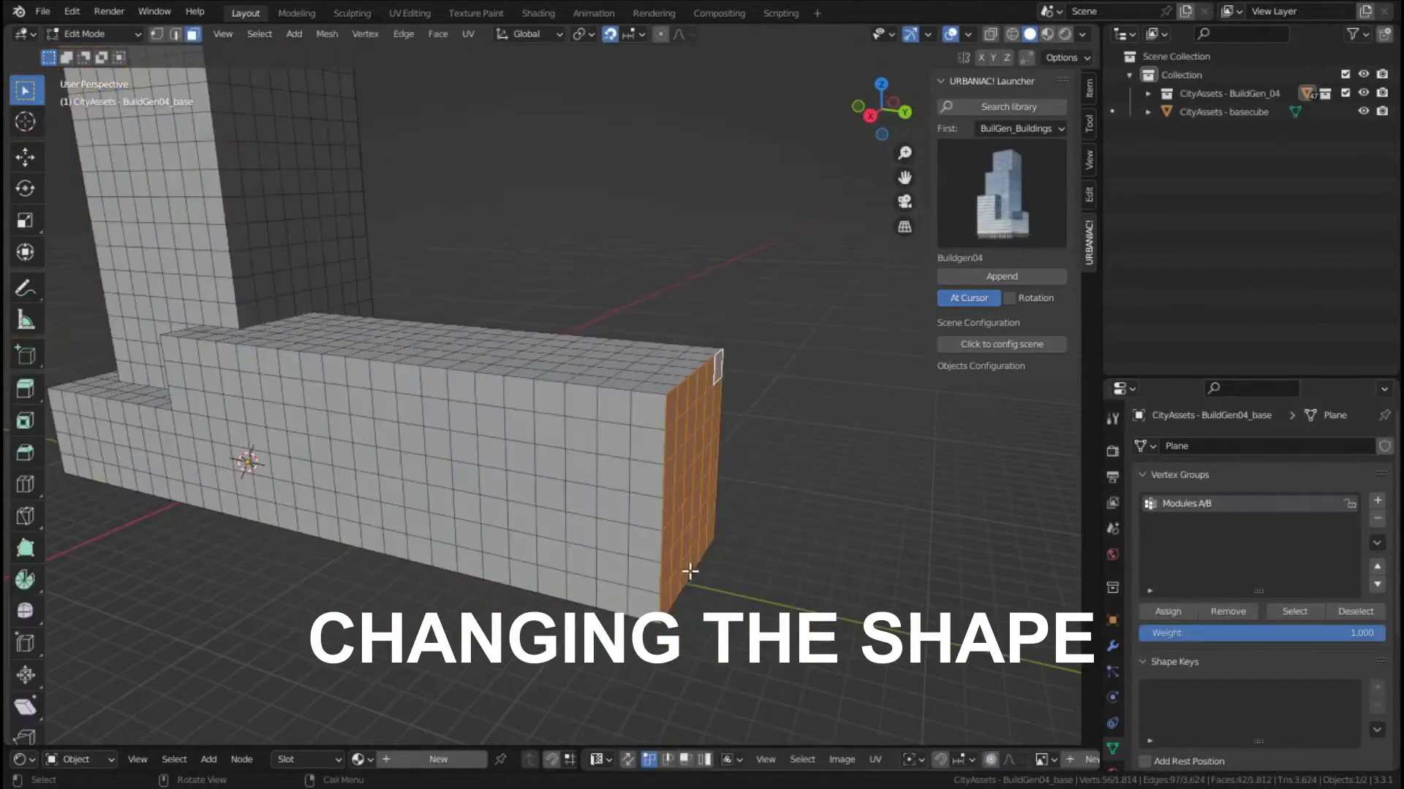
middle_drag(655, 518, 594, 501)
alt+click(594, 501)
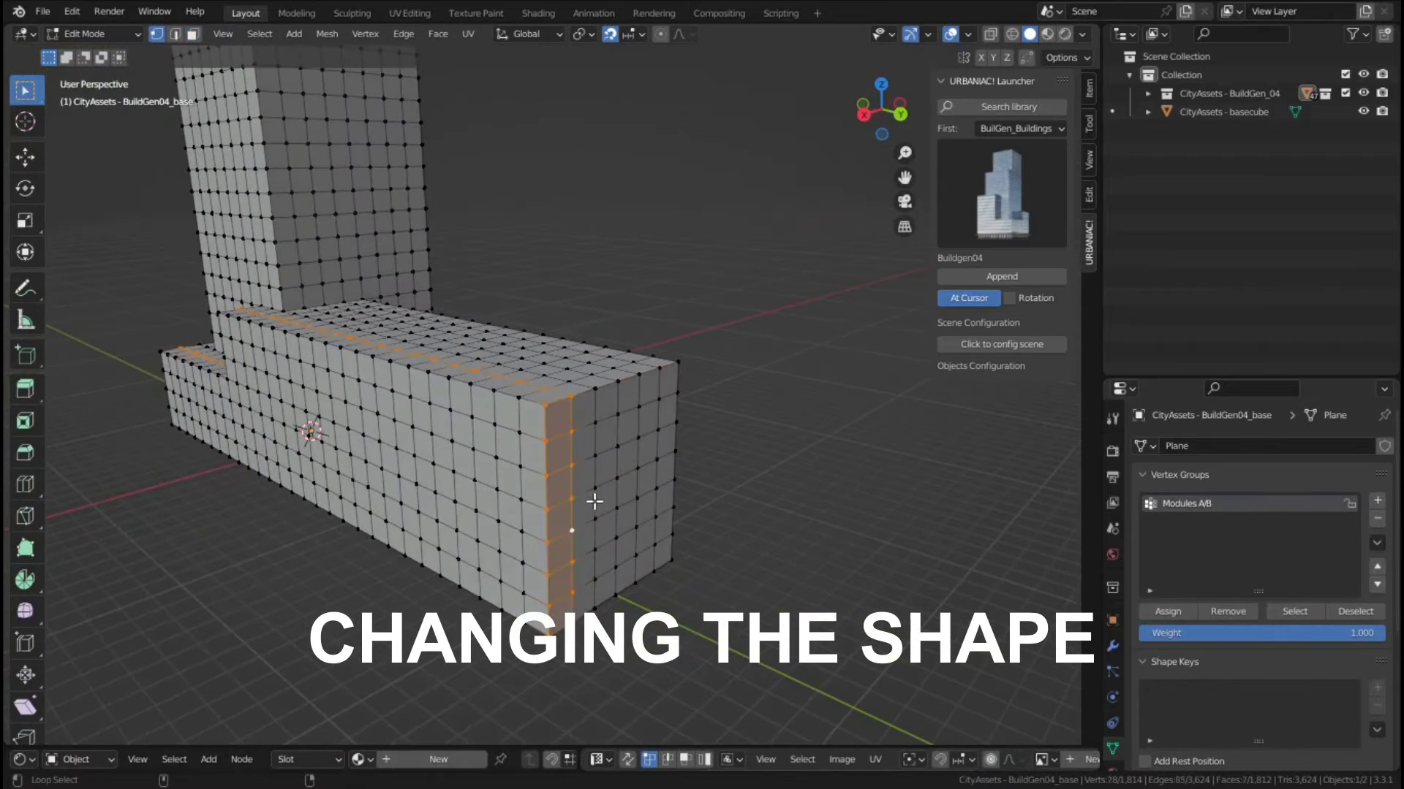
middle_drag(549, 592, 626, 476)
key(z)
click(502, 492)
drag(721, 333, 677, 681)
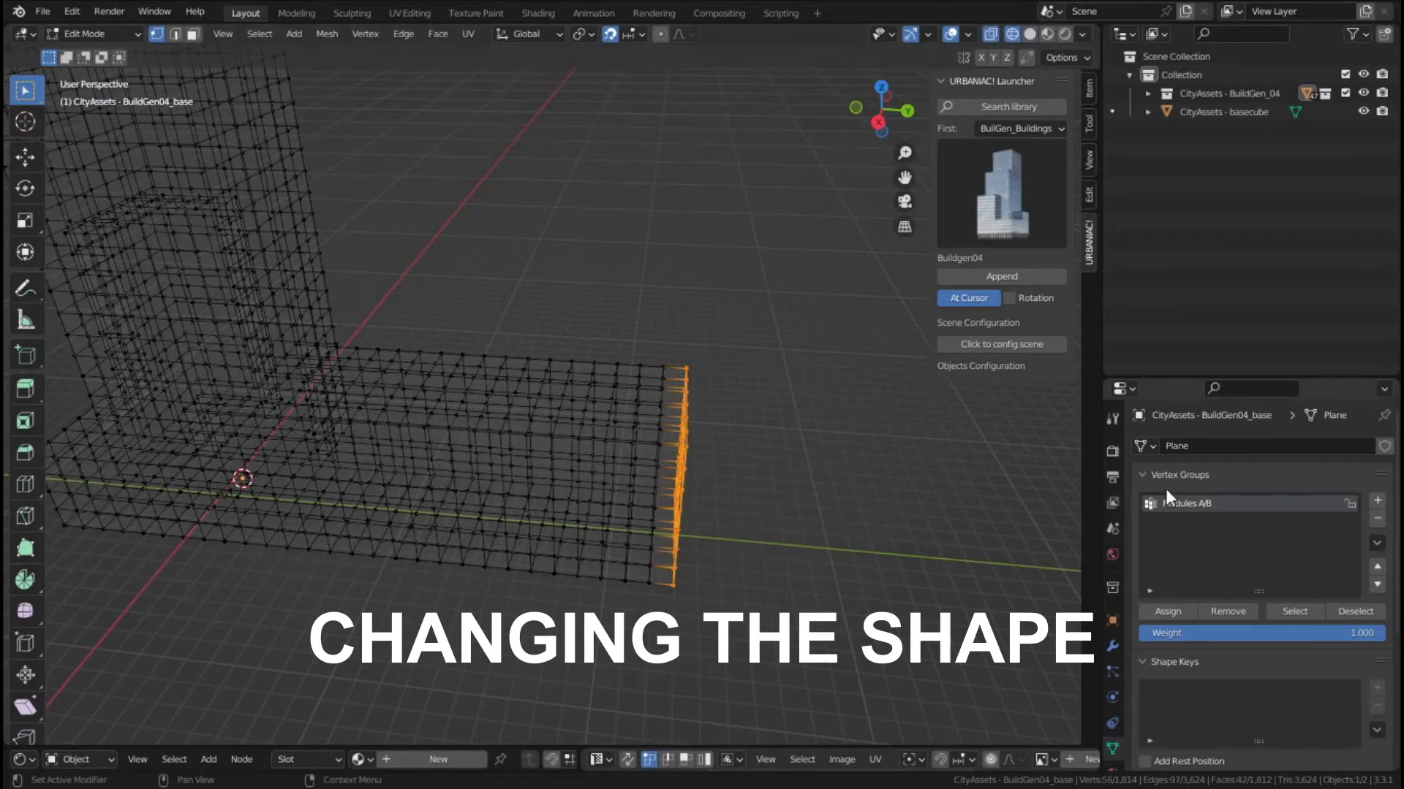
click(1168, 611)
key(Tab)
Step: Move the stepped tower aside along the ground plane
key(z)
click(774, 536)
mouse_move(774, 537)
middle_down()
mouse_move(659, 572)
mouse_move(577, 331)
middle_up()
scroll(719, 261, down, 3)
middle_drag(719, 262, 1033, 213)
scroll(681, 339, down, 3)
key(shift+z)
click(620, 428)
Step: Append Buildgen06 from the launcher and set its Windows open value to 0.110
click(1034, 213)
click(845, 330)
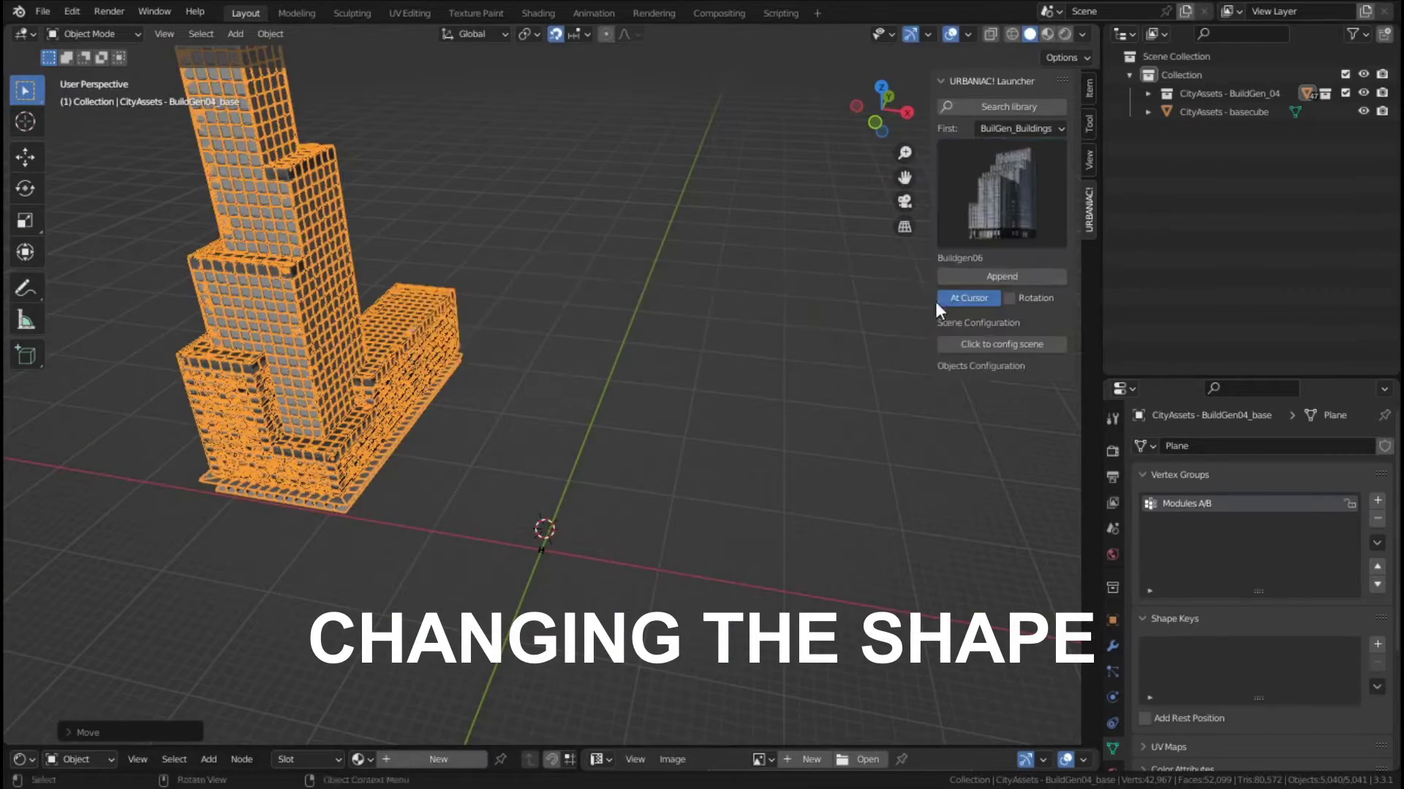
click(1026, 275)
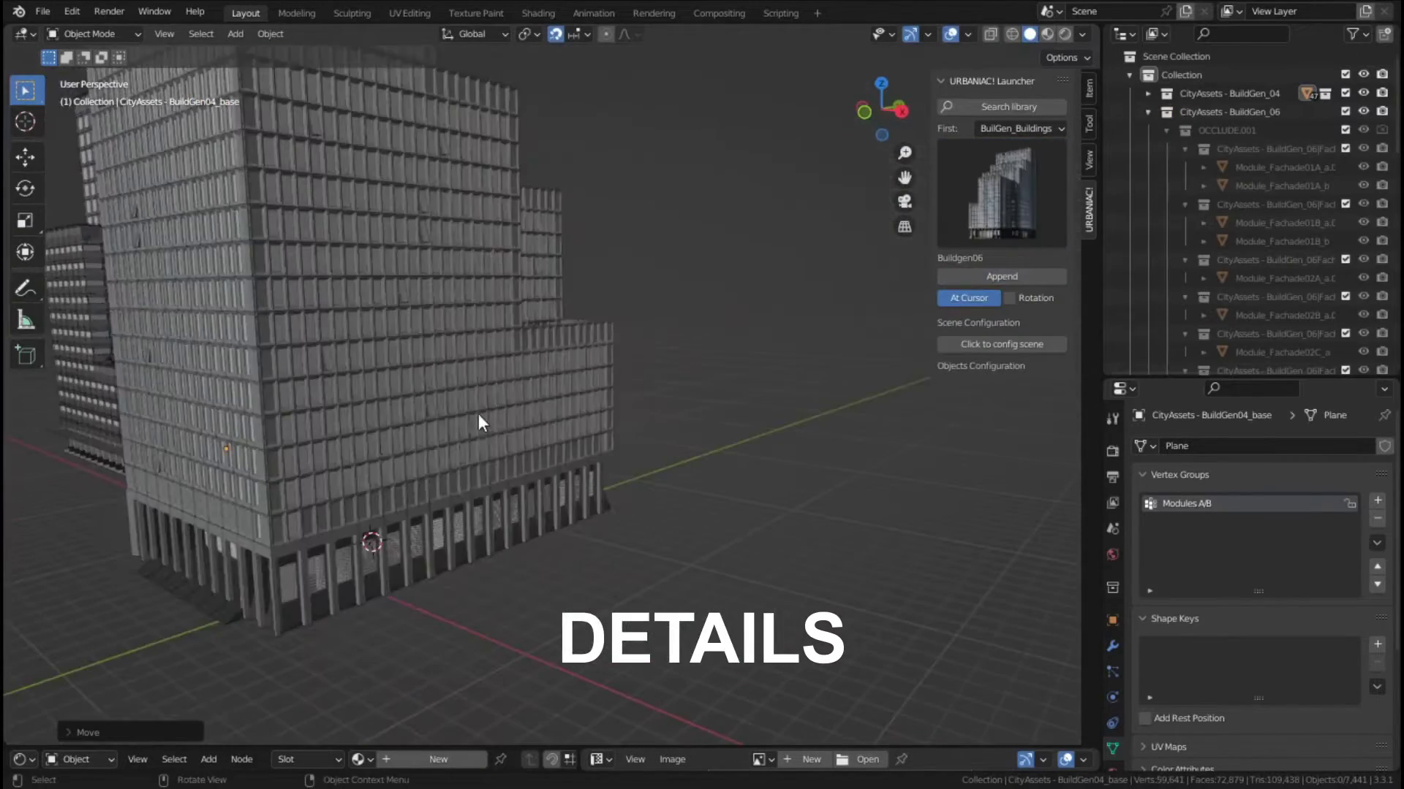
click(449, 437)
click(1112, 646)
scroll(583, 456, up, 4)
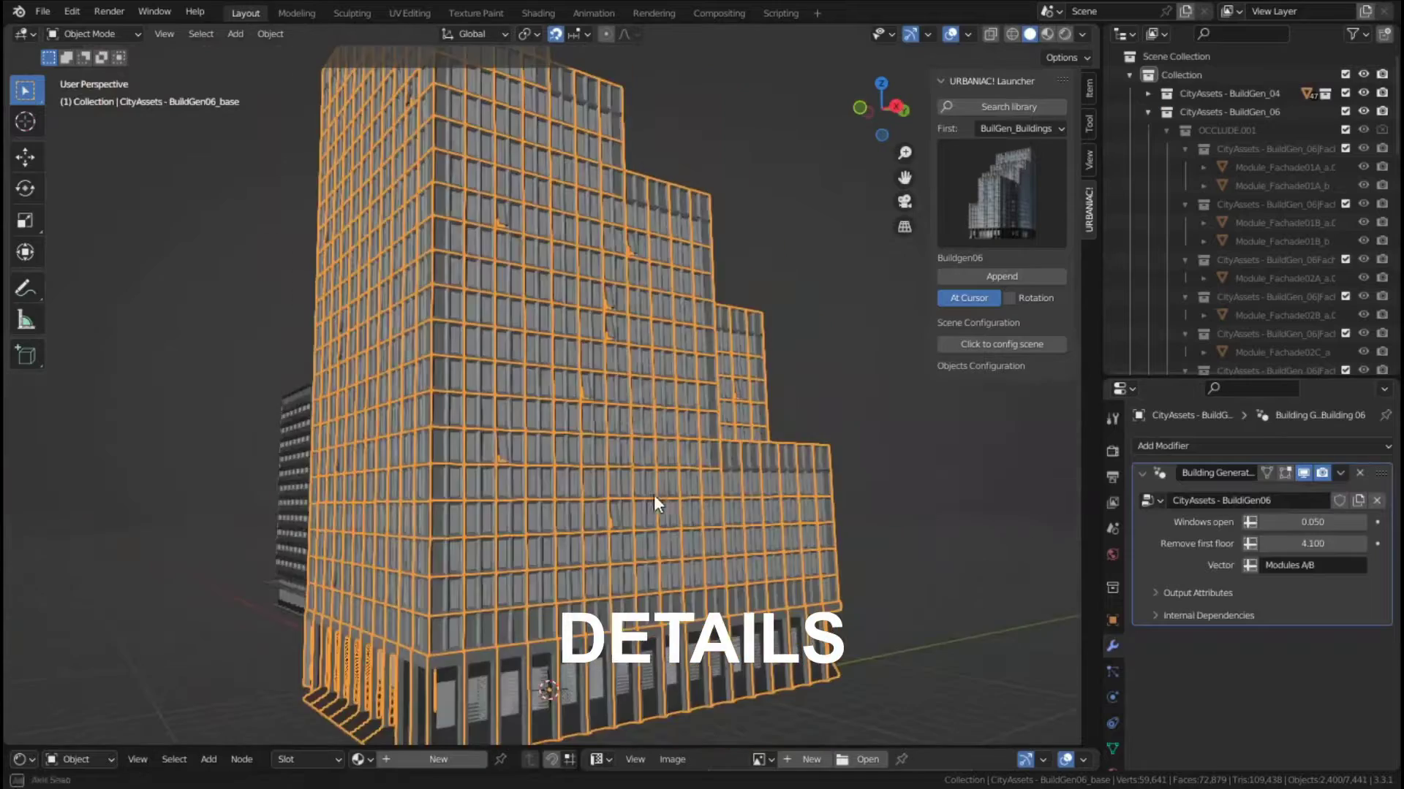
scroll(717, 365, up, 5)
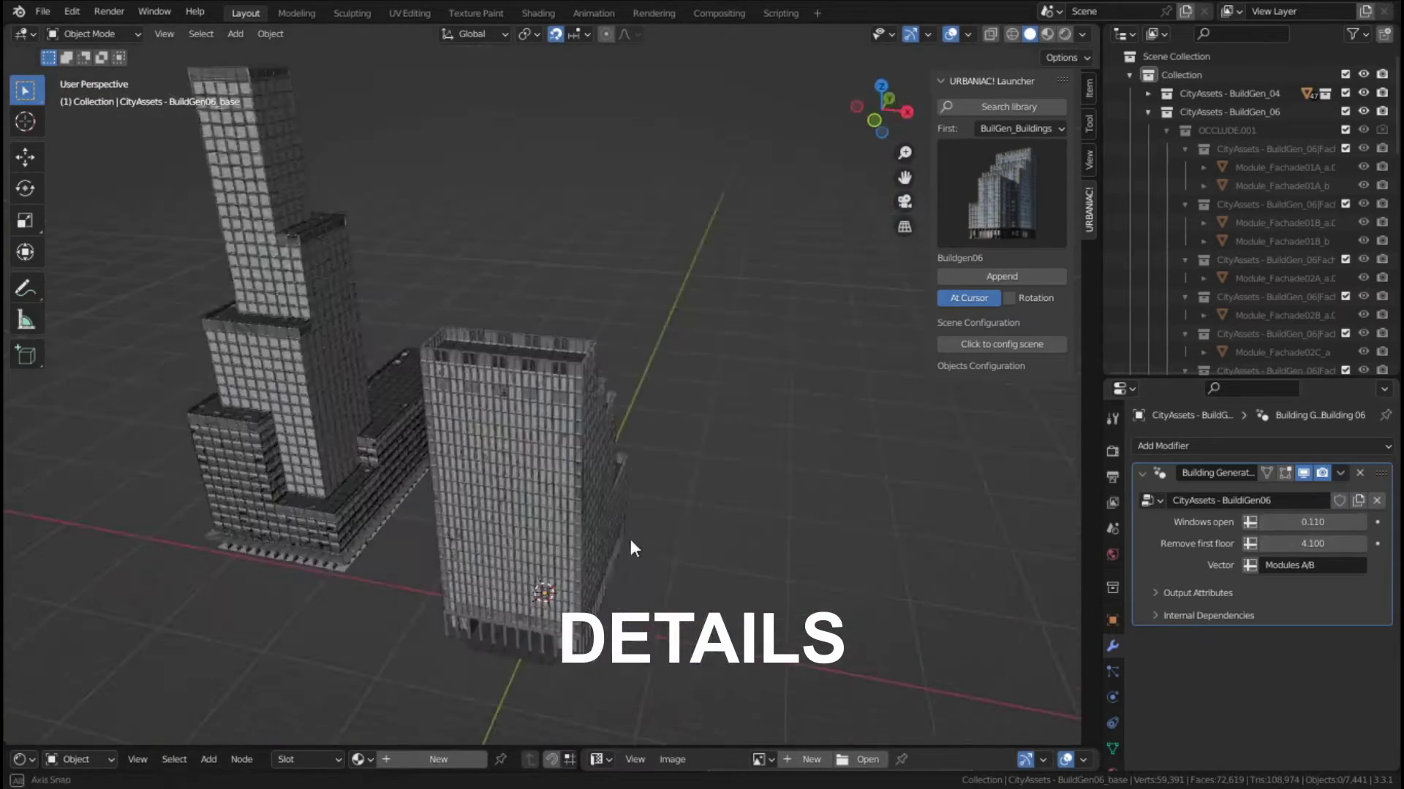
click(606, 526)
Step: Slide Buildgen06 flat across the ground to a new position
key(g)
key(z)
click(782, 294)
Step: Add Buildgen01 with Fachade Details 0.310 and switch the city to a dark night look
click(1002, 219)
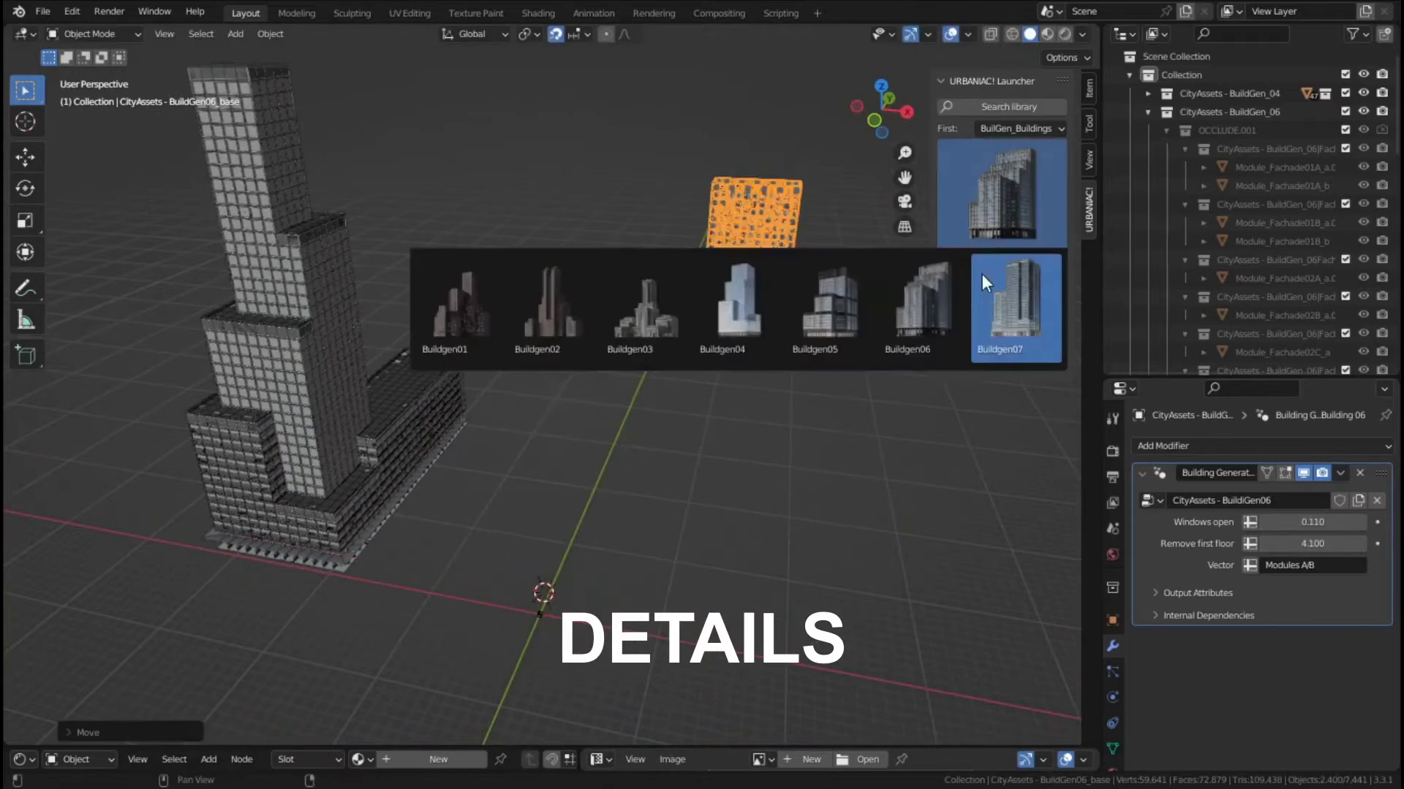
click(480, 318)
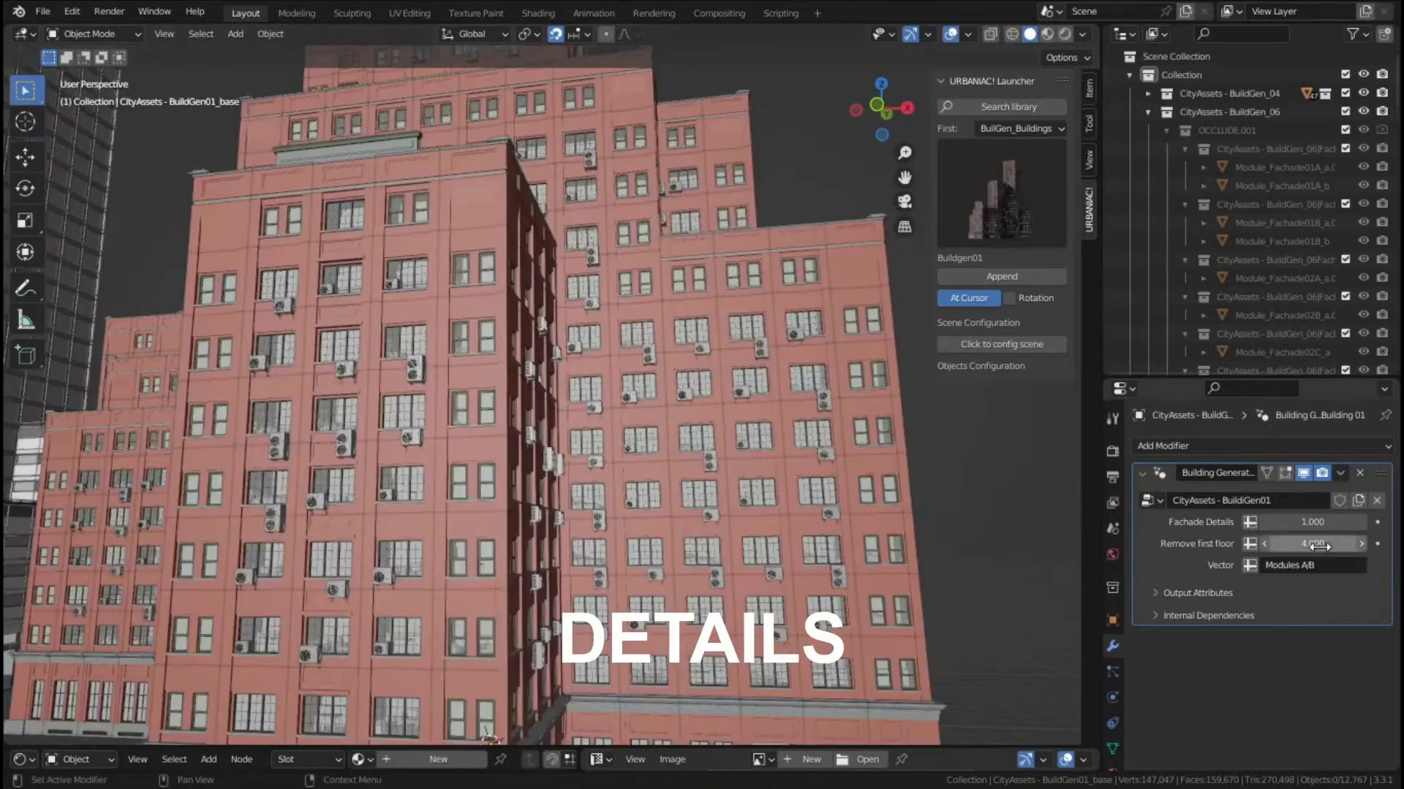
drag(1312, 521, 1286, 522)
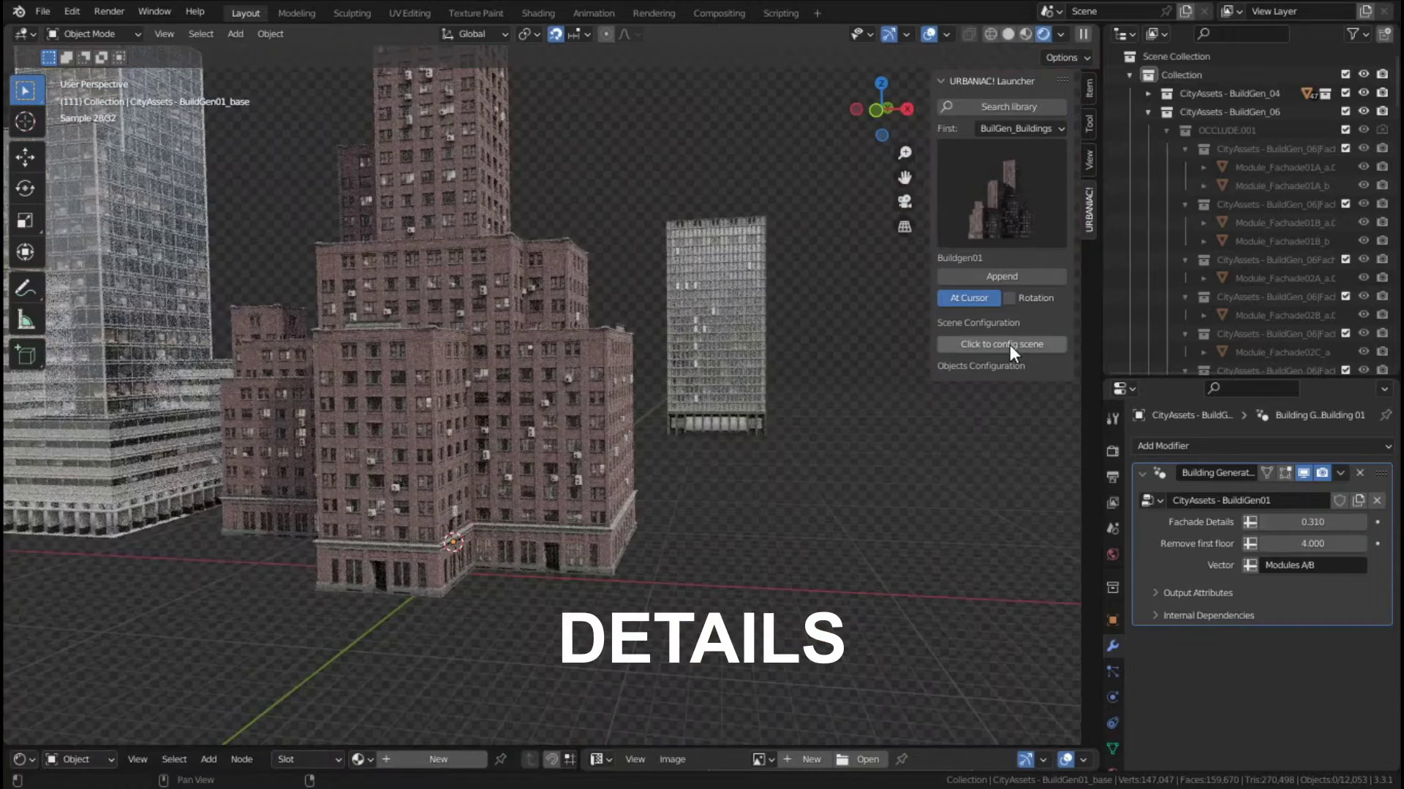
click(1009, 345)
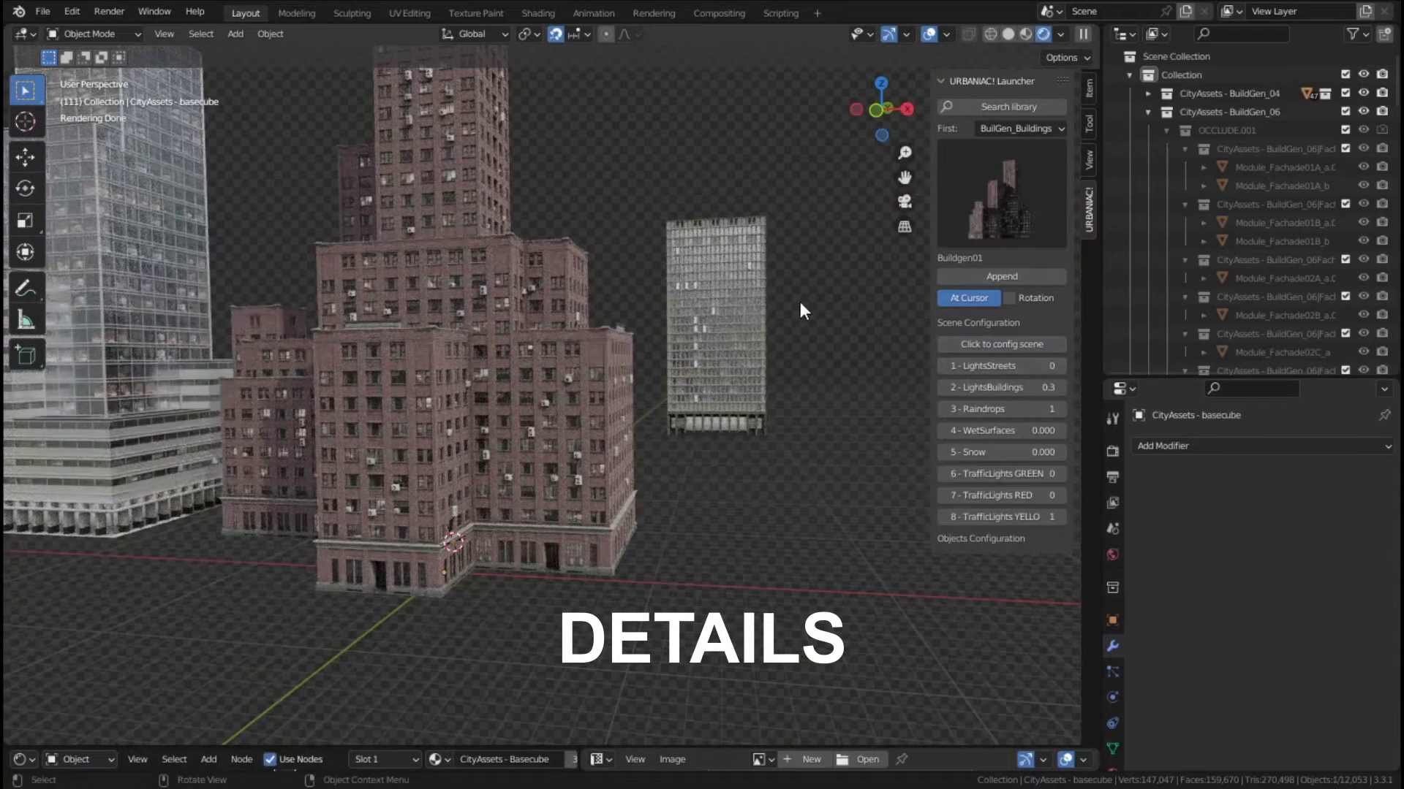
click(1060, 34)
click(955, 135)
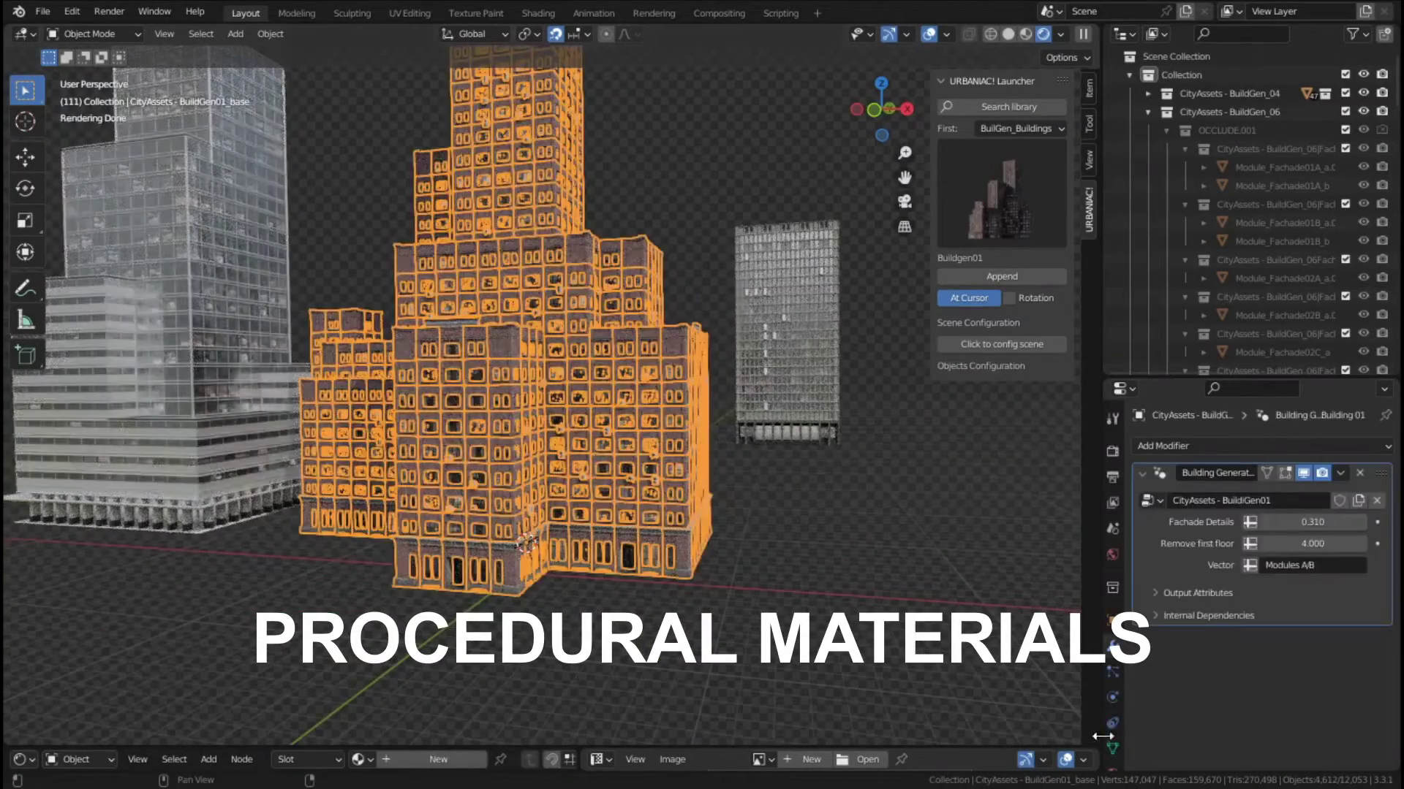
Step: Give Buildgen01 Bricks Crossed01 with green bricks, Mortar Color 0, Weathered and Dirt 1
click(1112, 733)
click(1141, 520)
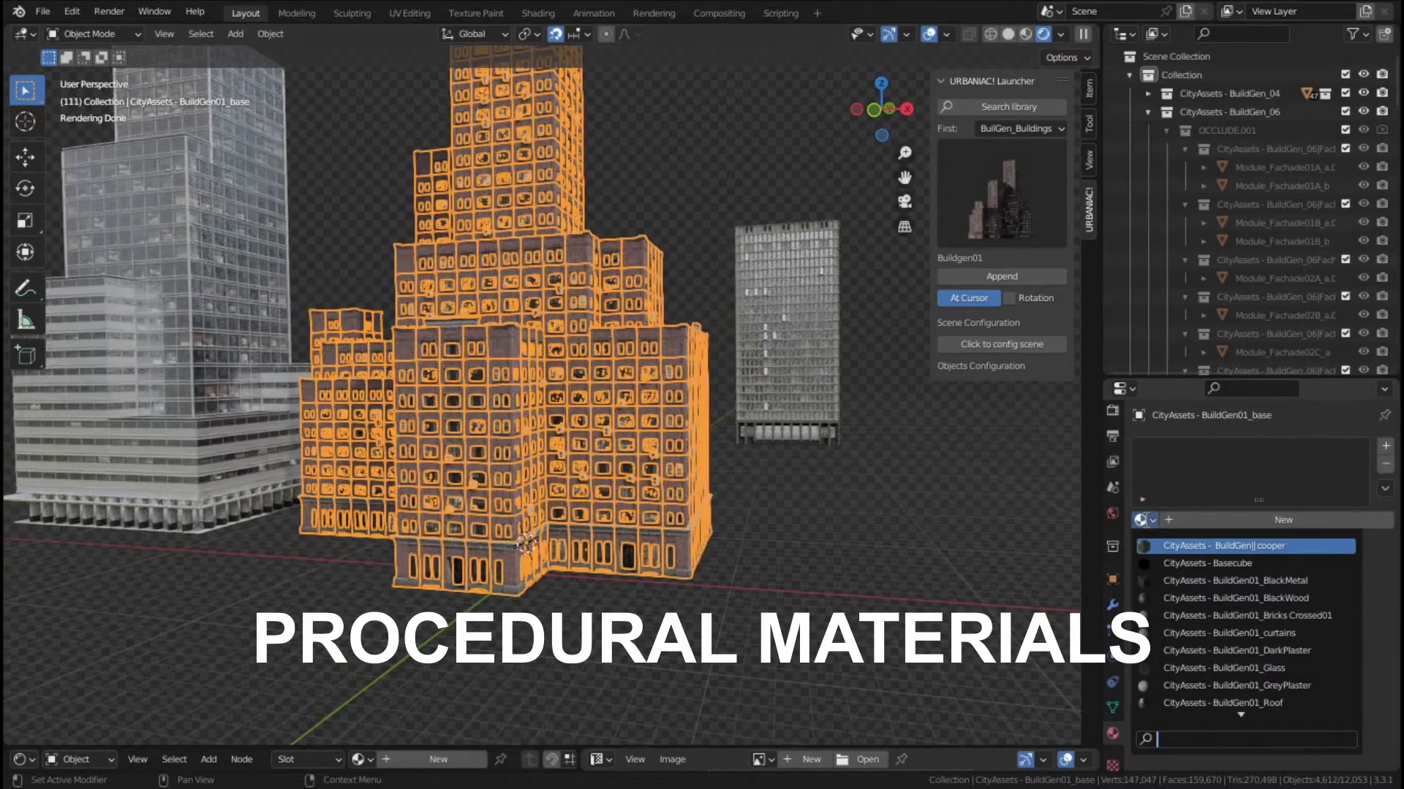
click(1261, 615)
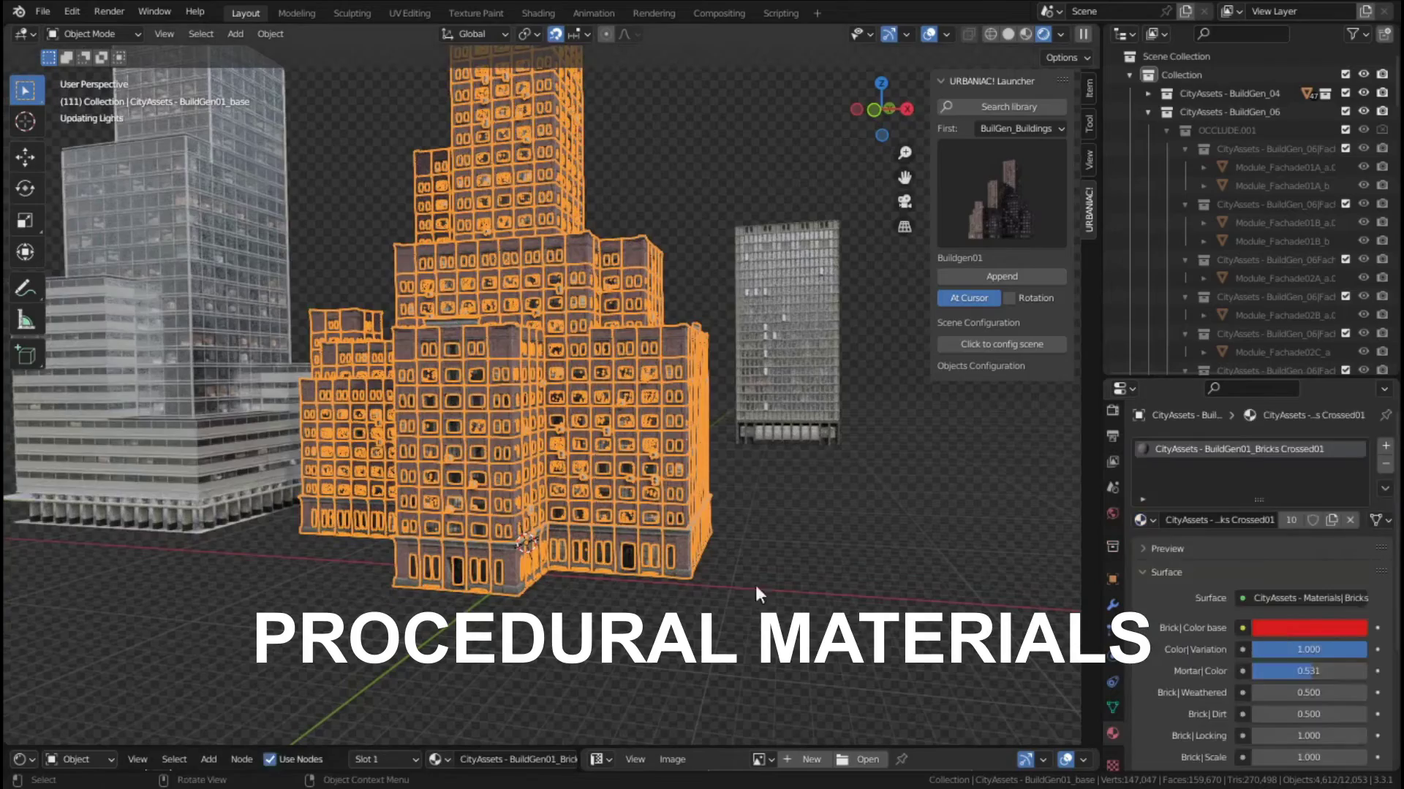
click(1265, 630)
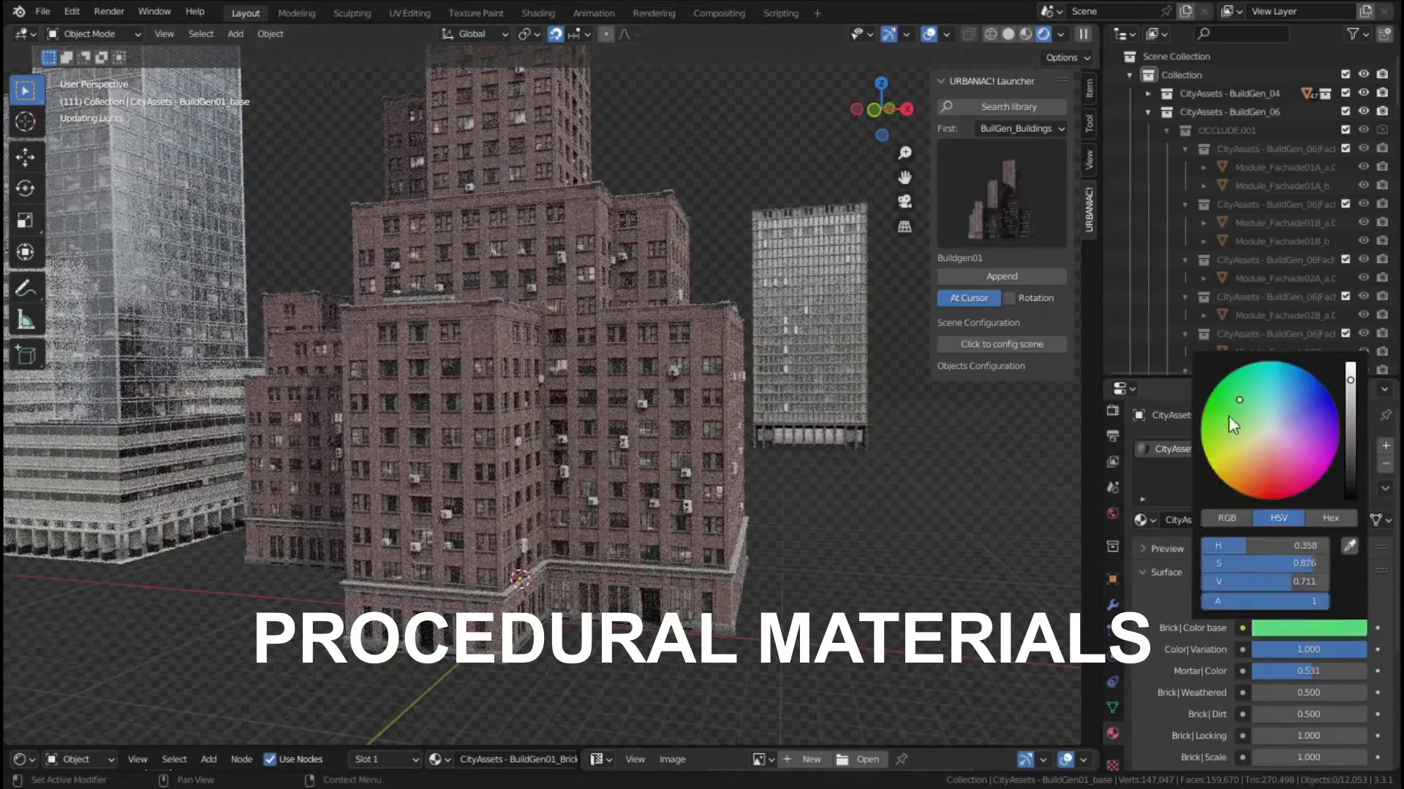
scroll(1283, 549, down, 4)
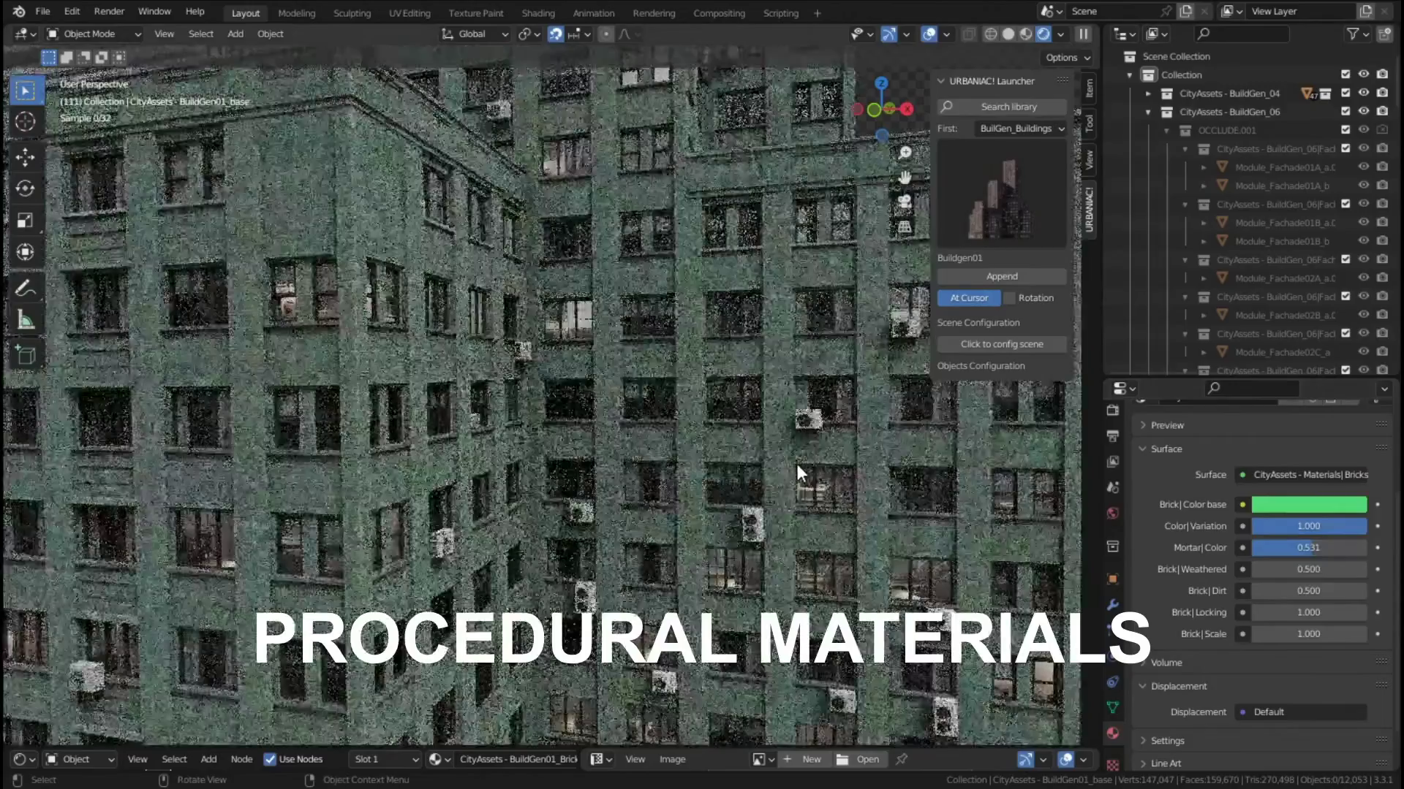
scroll(797, 463, up, 10)
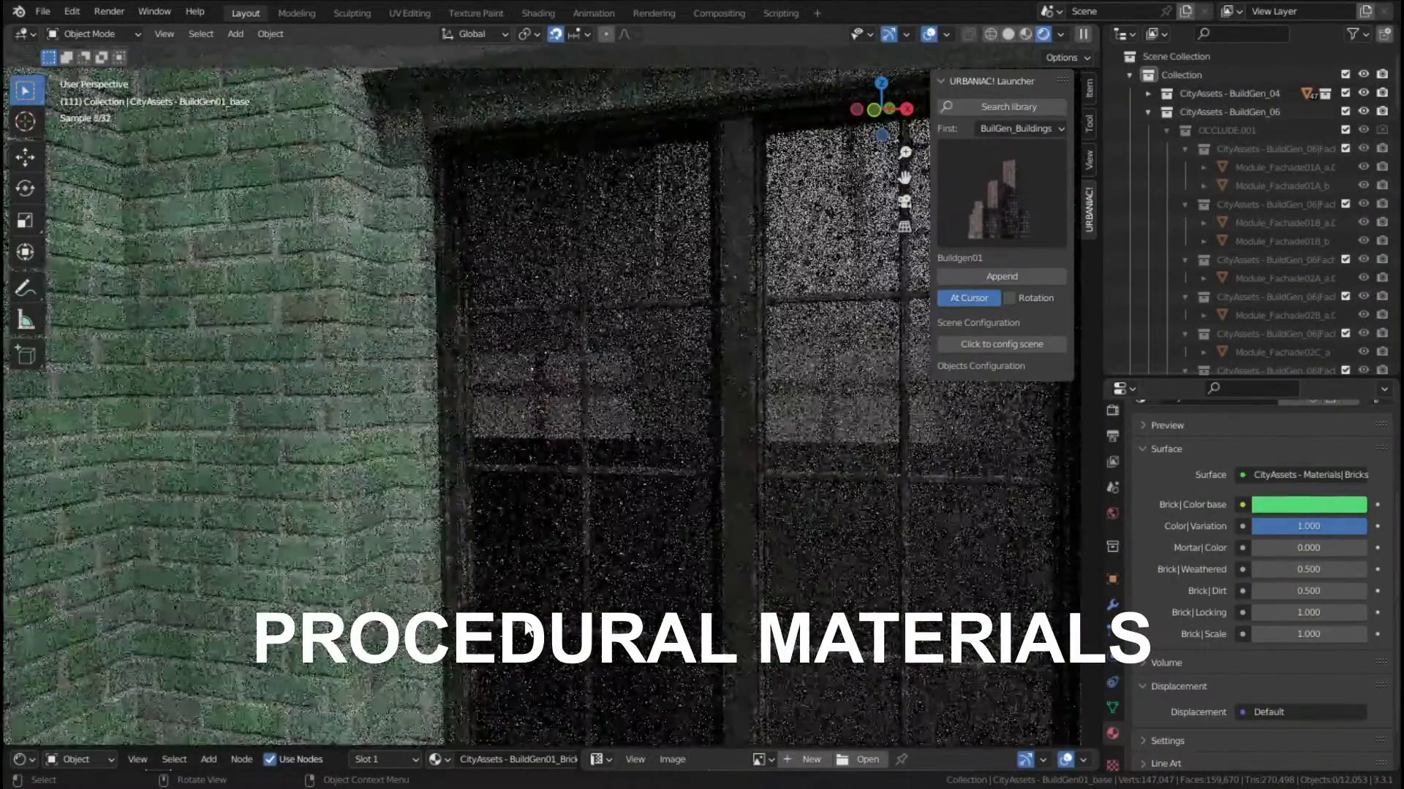
scroll(631, 519, down, 10)
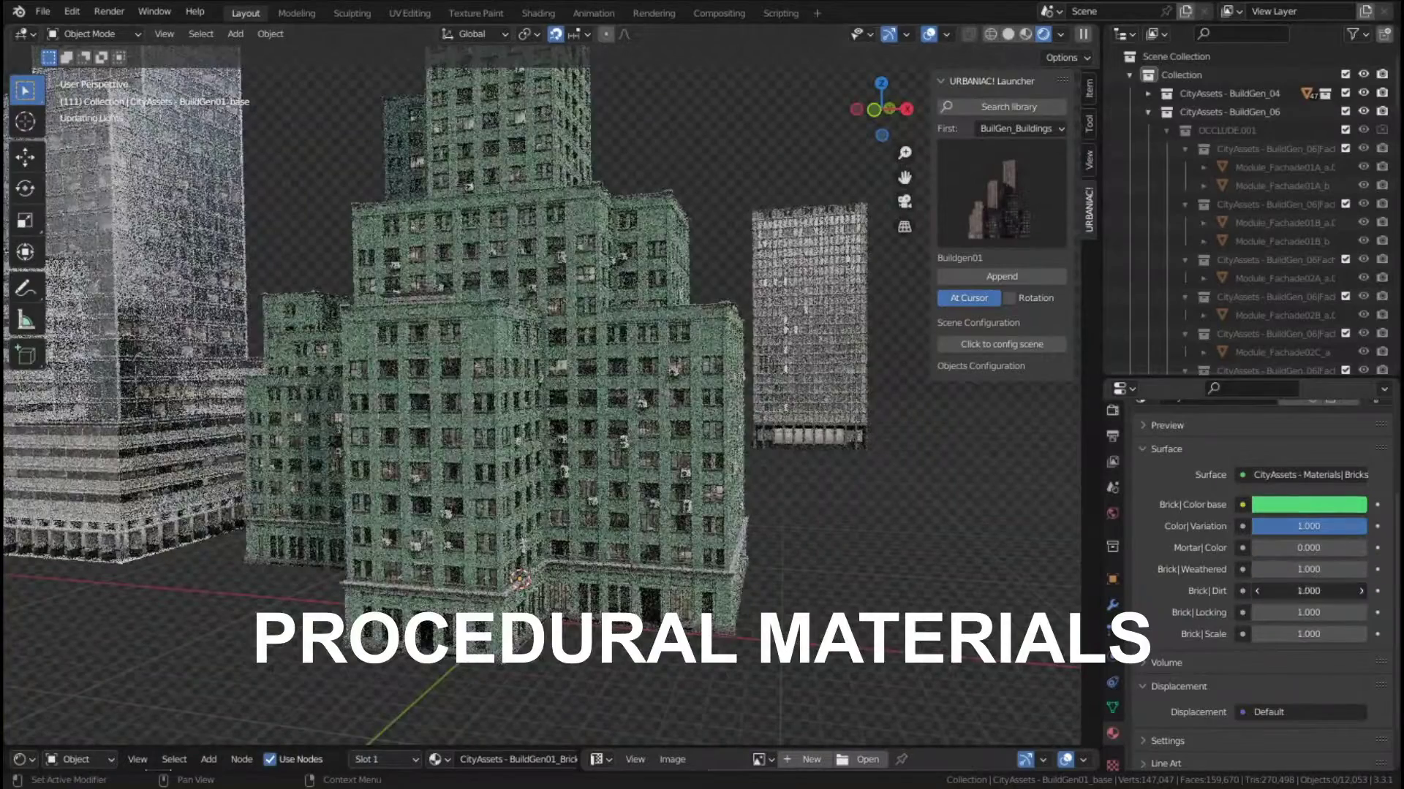